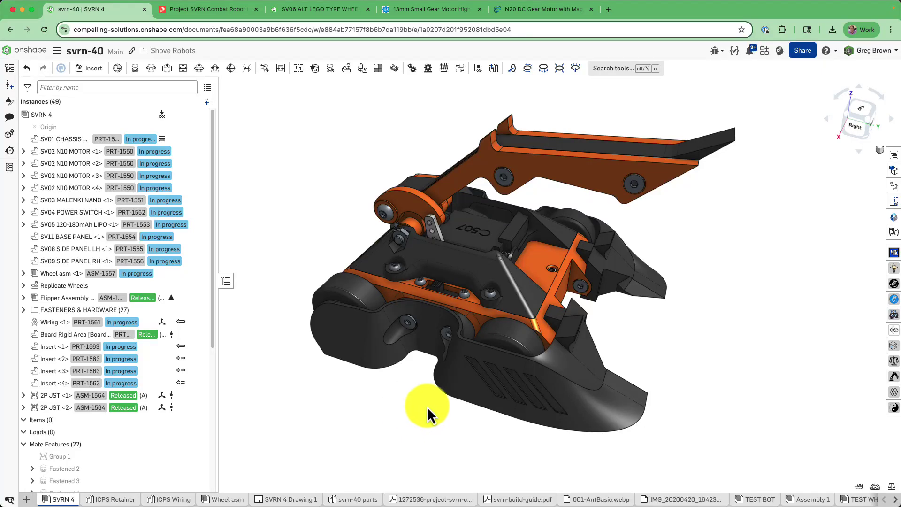
# - Inspect the robot assembly, swinging the flipper arm and viewing the see-through base
pyautogui.moveTo(486, 359)
pyautogui.mouseDown(button='right')
pyautogui.moveTo(498, 310)
pyautogui.moveTo(494, 350)
pyautogui.moveTo(519, 352)
pyautogui.moveTo(494, 349)
pyautogui.moveTo(574, 187)
pyautogui.mouseUp(button='right')
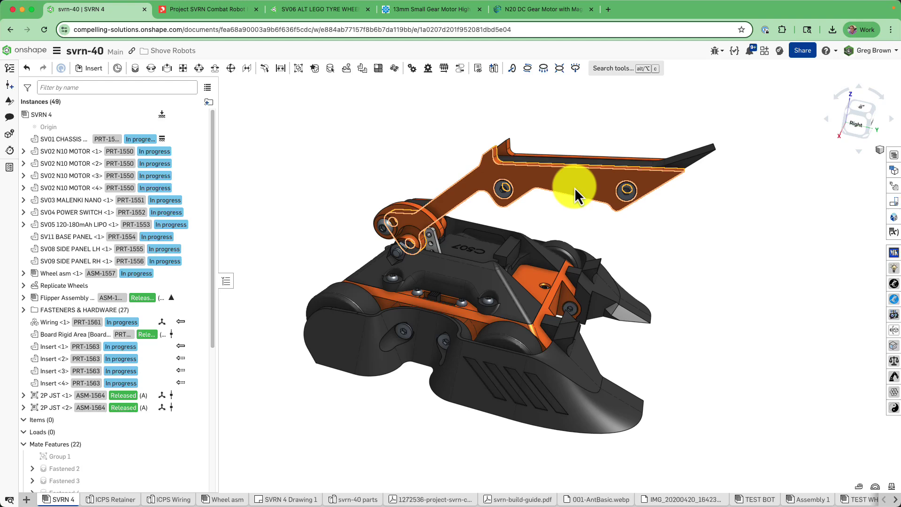
pyautogui.moveTo(575, 187)
pyautogui.mouseDown()
pyautogui.moveTo(604, 279)
pyautogui.moveTo(594, 270)
pyautogui.moveTo(593, 188)
pyautogui.moveTo(507, 321)
pyautogui.mouseUp()
pyautogui.moveTo(507, 321)
pyautogui.mouseDown(button='right')
pyautogui.moveTo(521, 246)
pyautogui.moveTo(426, 364)
pyautogui.mouseUp(button='right')
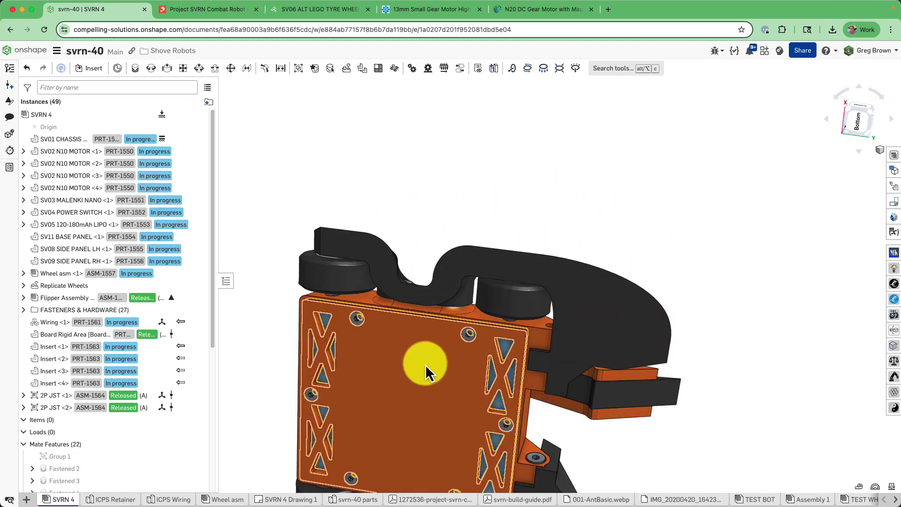
pyautogui.press('t')
pyautogui.moveTo(466, 338)
pyautogui.mouseDown(button='right')
pyautogui.moveTo(488, 297)
pyautogui.moveTo(463, 413)
pyautogui.moveTo(622, 298)
pyautogui.moveTo(542, 292)
pyautogui.moveTo(360, 163)
pyautogui.mouseUp(button='right')
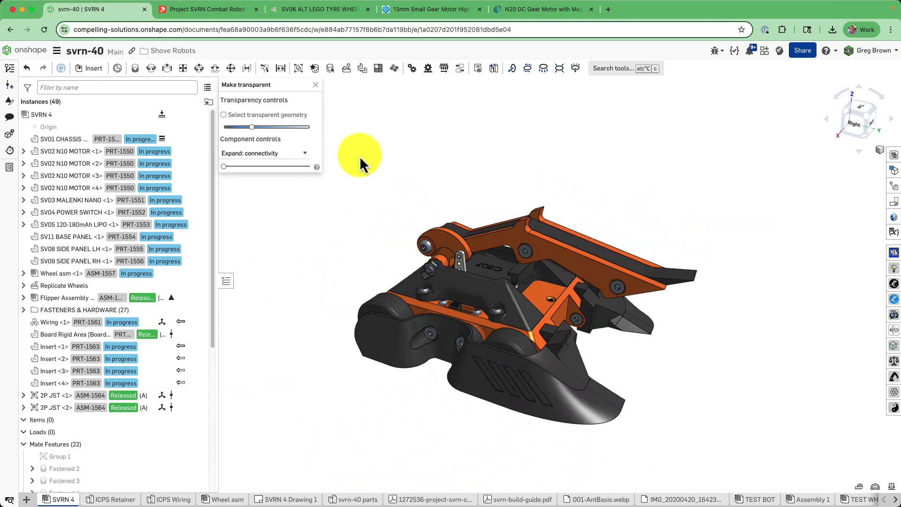
pyautogui.click(314, 84)
pyautogui.moveTo(598, 330)
pyautogui.mouseDown(button='right')
pyautogui.moveTo(537, 305)
pyautogui.moveTo(544, 324)
pyautogui.moveTo(534, 319)
pyautogui.mouseUp(button='right')
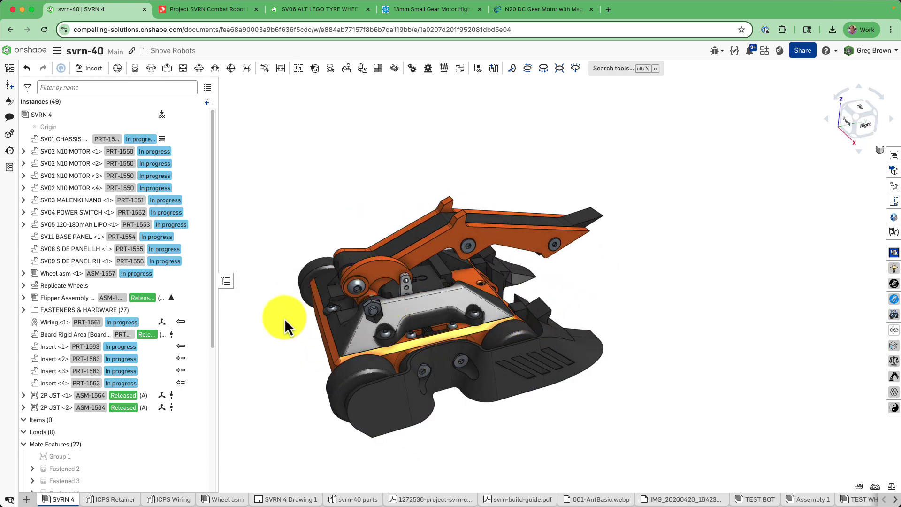
pyautogui.scroll(2, 285, 325)
# - Switch to the Printables Project SVRN Combat Robot page
pyautogui.click(198, 18)
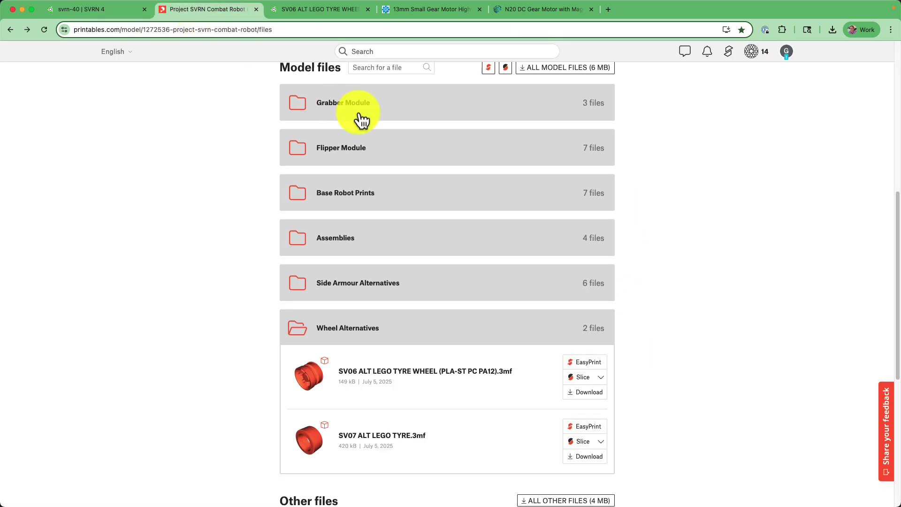
pyautogui.scroll(3, 458, 271)
pyautogui.scroll(3, 458, 271)
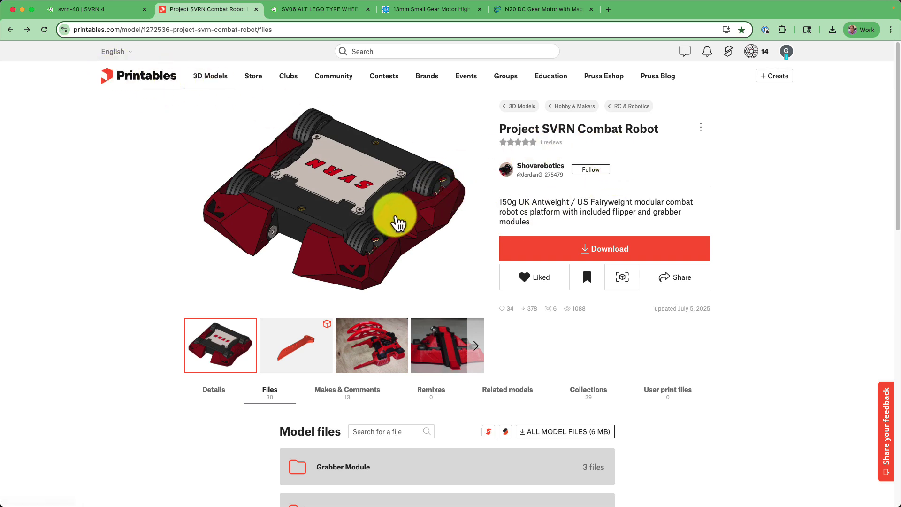
pyautogui.scroll(-3, 414, 234)
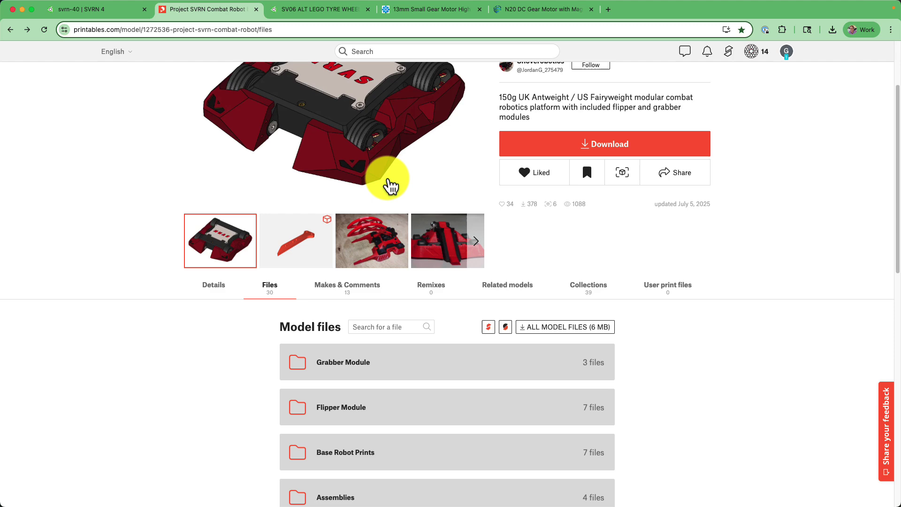
pyautogui.scroll(3, 388, 185)
pyautogui.scroll(-4, 412, 272)
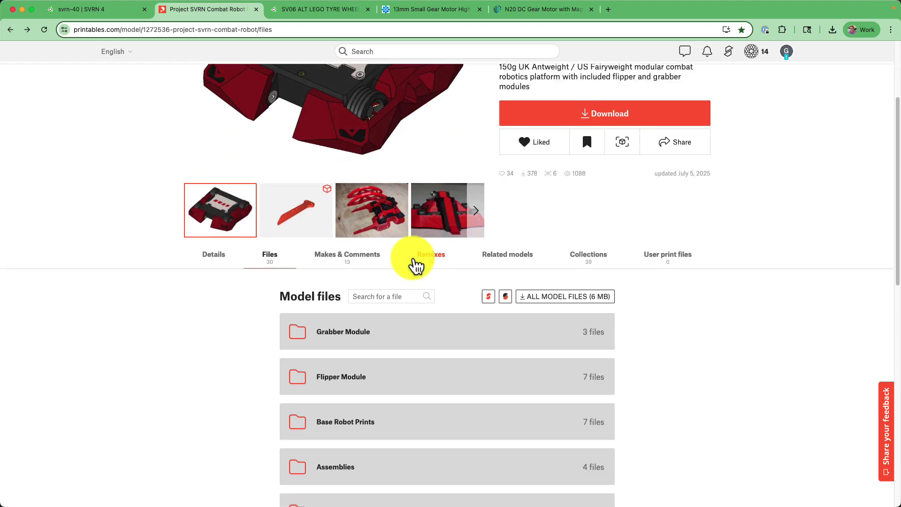
pyautogui.scroll(-2, 413, 268)
pyautogui.scroll(-4, 412, 266)
pyautogui.scroll(-1, 411, 266)
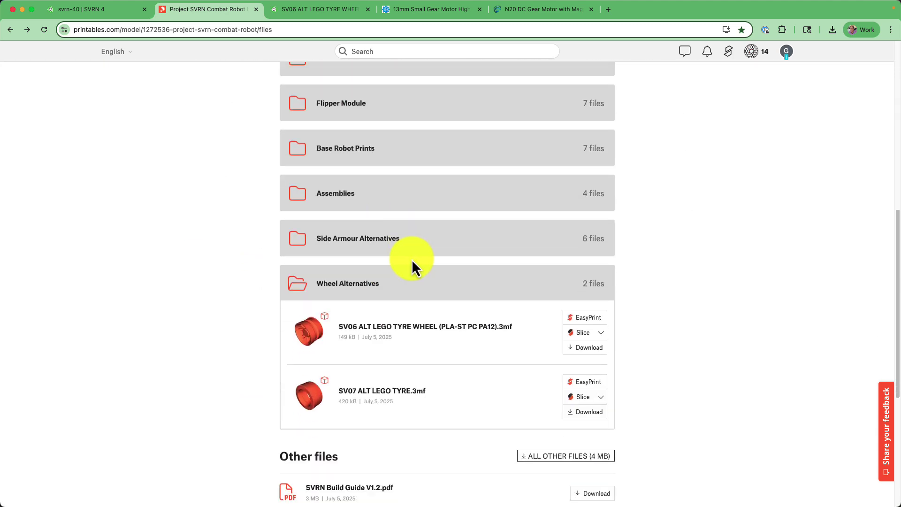
pyautogui.scroll(-2, 412, 266)
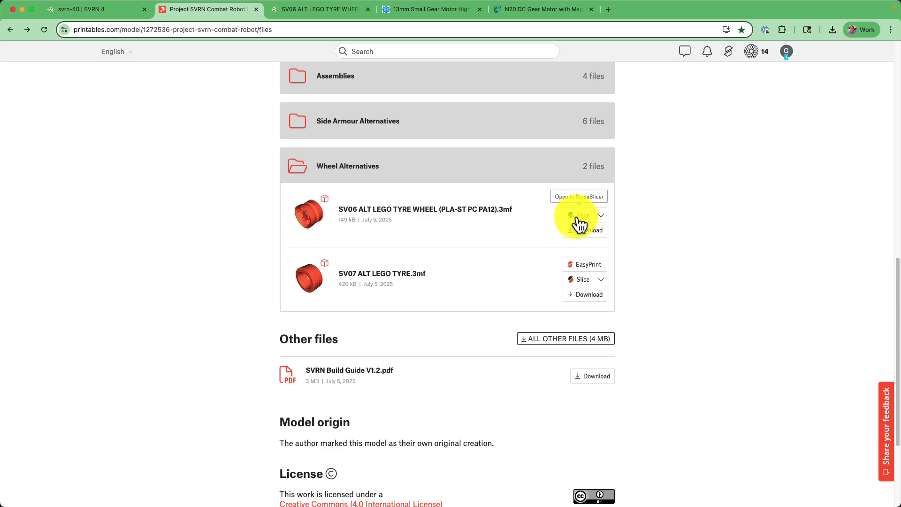
pyautogui.scroll(4, 428, 261)
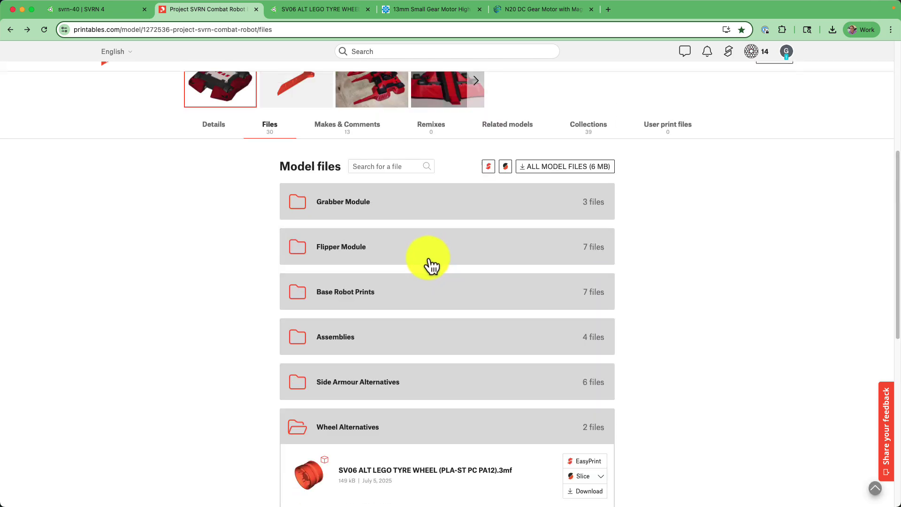
# - View the imported SV06 Lego tyre wheel mesh and orbit to check its hub hole from both faces
pyautogui.click(320, 10)
pyautogui.moveTo(594, 257)
pyautogui.mouseDown(button='right')
pyautogui.moveTo(636, 238)
pyautogui.moveTo(565, 246)
pyautogui.moveTo(468, 232)
pyautogui.moveTo(634, 258)
pyautogui.mouseUp(button='right')
pyautogui.scroll(-3, 634, 258)
pyautogui.moveTo(611, 296); pyautogui.dragTo(637, 283, button='right')
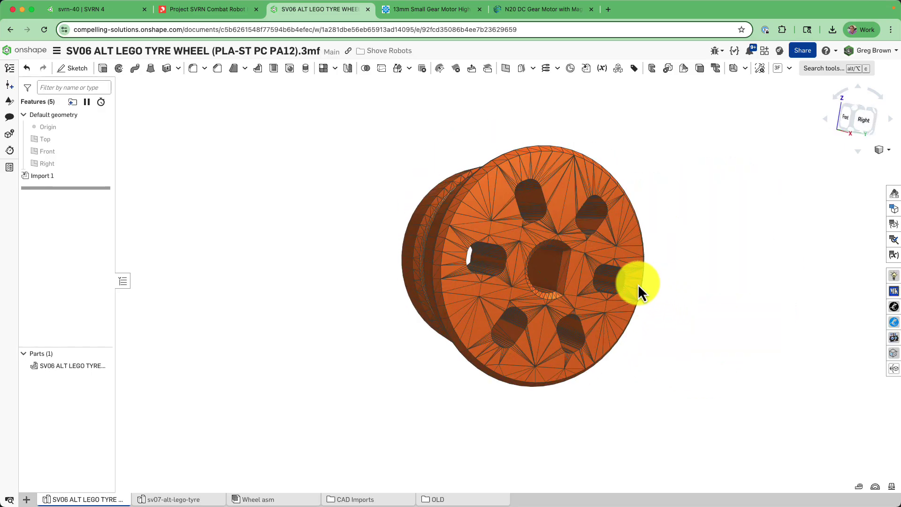
pyautogui.scroll(3, 637, 284)
pyautogui.scroll(3, 573, 255)
pyautogui.moveTo(571, 266)
pyautogui.mouseDown(button='right')
pyautogui.moveTo(549, 241)
pyautogui.moveTo(518, 237)
pyautogui.moveTo(550, 258)
pyautogui.moveTo(539, 292)
pyautogui.moveTo(550, 242)
pyautogui.moveTo(485, 285)
pyautogui.moveTo(510, 309)
pyautogui.moveTo(518, 298)
pyautogui.moveTo(487, 287)
pyautogui.moveTo(488, 309)
pyautogui.moveTo(502, 316)
pyautogui.moveTo(487, 274)
pyautogui.moveTo(464, 287)
pyautogui.moveTo(510, 317)
pyautogui.mouseUp(button='right')
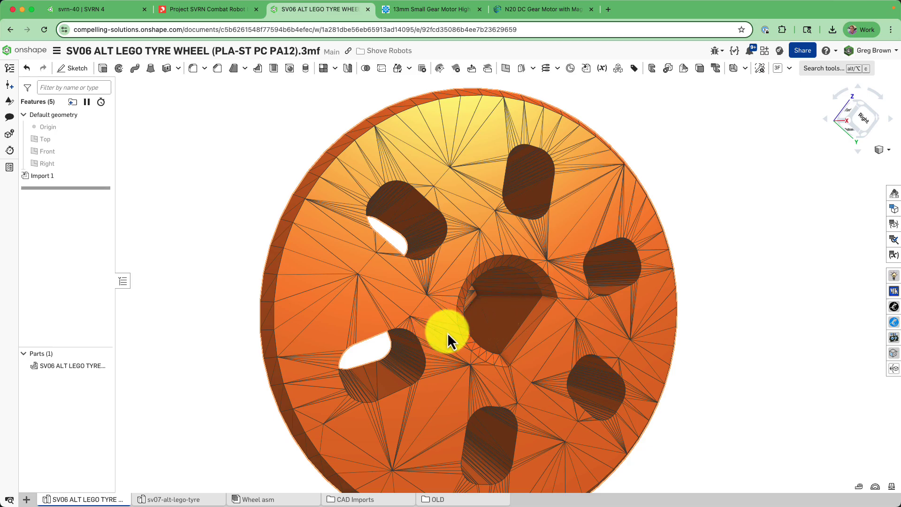
pyautogui.moveTo(447, 338)
pyautogui.mouseDown(button='right')
pyautogui.moveTo(478, 281)
pyautogui.moveTo(478, 289)
pyautogui.moveTo(606, 324)
pyautogui.moveTo(473, 289)
pyautogui.moveTo(486, 261)
pyautogui.moveTo(498, 287)
pyautogui.moveTo(516, 281)
pyautogui.moveTo(508, 301)
pyautogui.moveTo(618, 296)
pyautogui.moveTo(548, 289)
pyautogui.moveTo(535, 277)
pyautogui.mouseUp(button='right')
pyautogui.scroll(-3, 548, 290)
pyautogui.scroll(-4, 535, 278)
pyautogui.moveTo(348, 288)
pyautogui.mouseDown(button='right')
pyautogui.moveTo(557, 324)
pyautogui.moveTo(488, 301)
pyautogui.moveTo(499, 318)
pyautogui.mouseUp(button='right')
pyautogui.scroll(3, 556, 324)
pyautogui.scroll(-2, 488, 302)
# - Review the 13mm small gear motor product page, then move to the N20 gear motor page
pyautogui.click(458, 10)
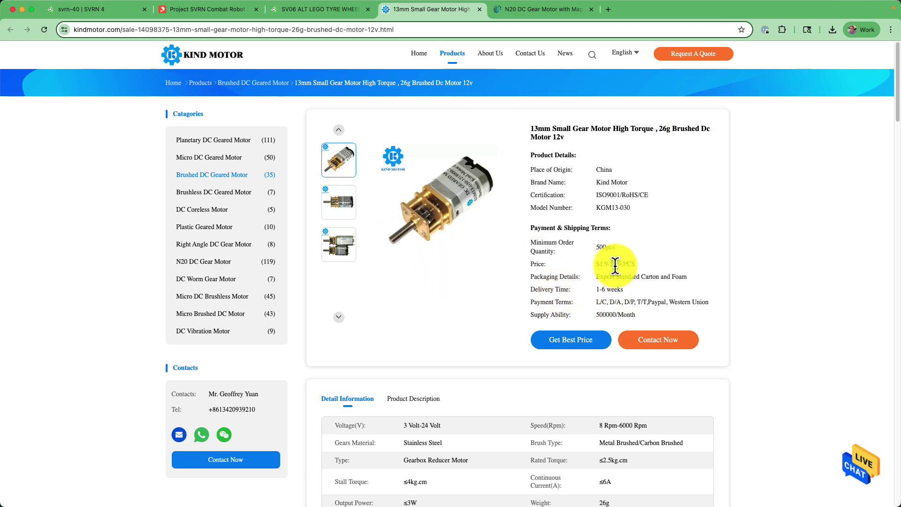
pyautogui.scroll(-3, 520, 301)
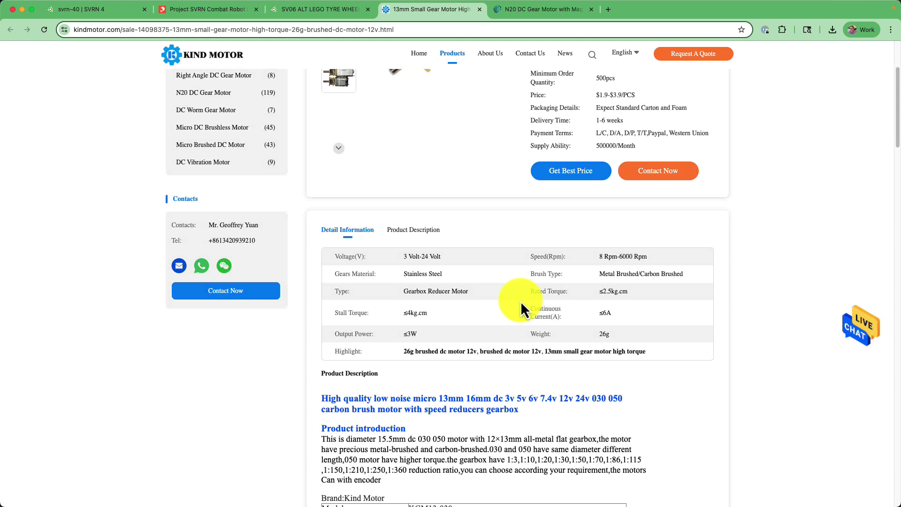
pyautogui.scroll(-2, 519, 311)
pyautogui.scroll(5, 519, 314)
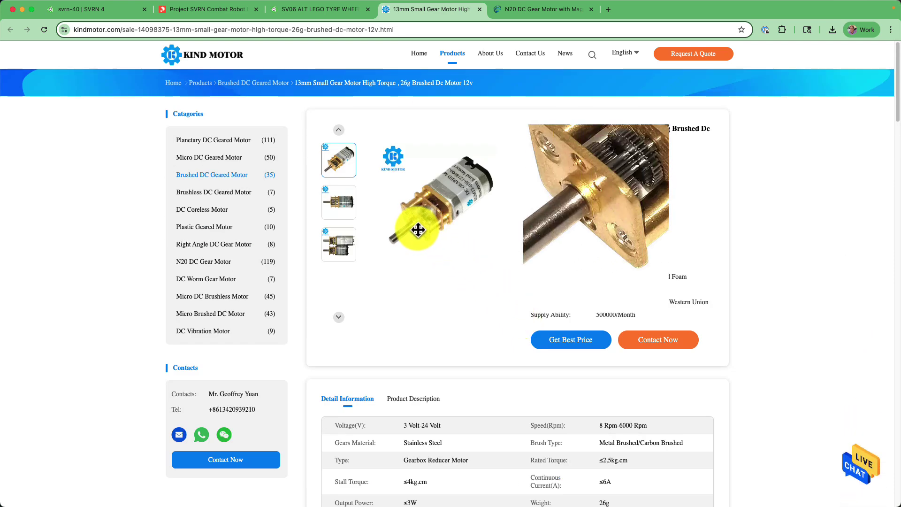
pyautogui.click(538, 9)
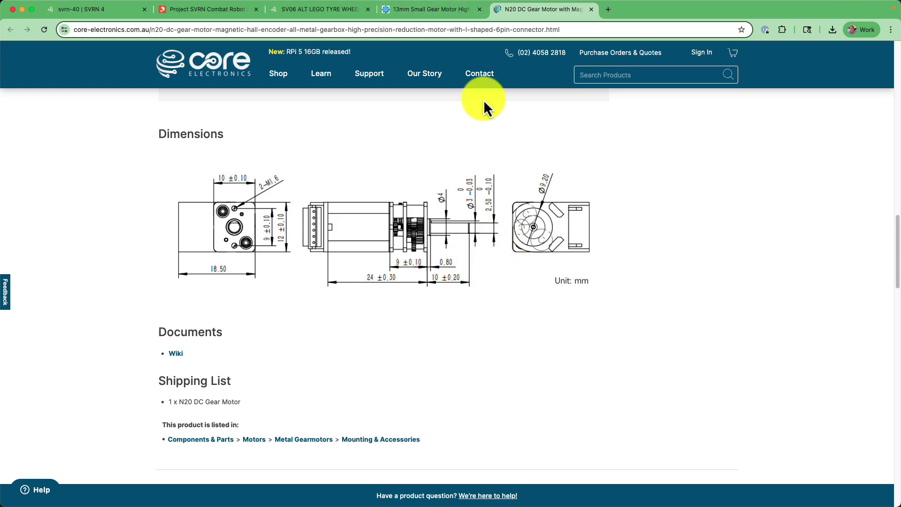
# - Return to the Lego tyre wheel document and orient the wheel to its top face
pyautogui.click(292, 12)
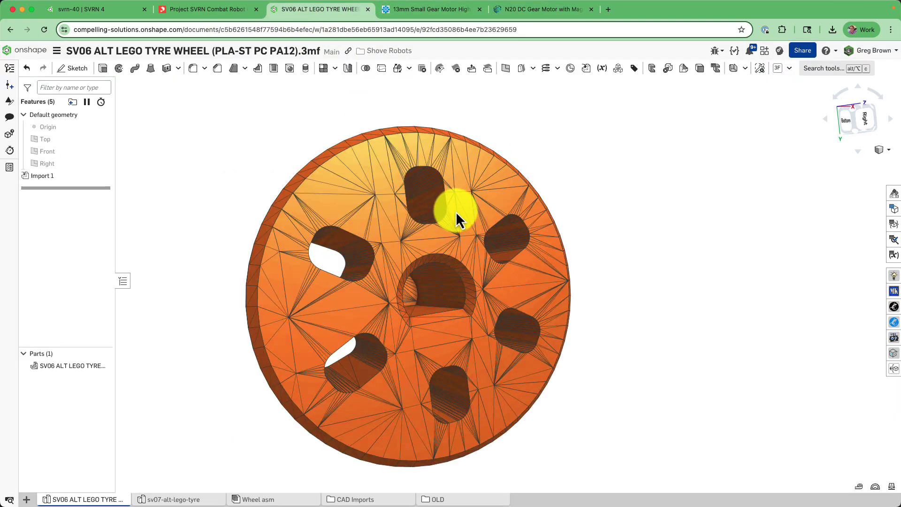
pyautogui.moveTo(456, 211); pyautogui.dragTo(484, 205, button='right')
pyautogui.scroll(3, 546, 283)
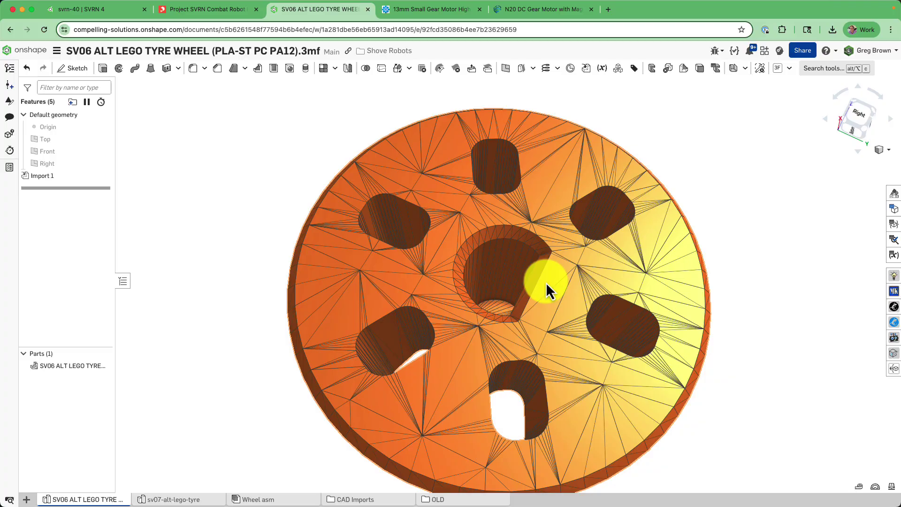
pyautogui.moveTo(546, 282)
pyautogui.mouseDown(button='right')
pyautogui.moveTo(527, 253)
pyautogui.moveTo(536, 298)
pyautogui.moveTo(517, 226)
pyautogui.moveTo(423, 226)
pyautogui.mouseUp(button='right')
pyautogui.scroll(-2, 489, 231)
pyautogui.moveTo(489, 232)
pyautogui.mouseDown(button='right')
pyautogui.moveTo(483, 216)
pyautogui.moveTo(511, 261)
pyautogui.moveTo(622, 287)
pyautogui.moveTo(567, 264)
pyautogui.moveTo(500, 206)
pyautogui.moveTo(517, 201)
pyautogui.moveTo(505, 224)
pyautogui.mouseUp(button='right')
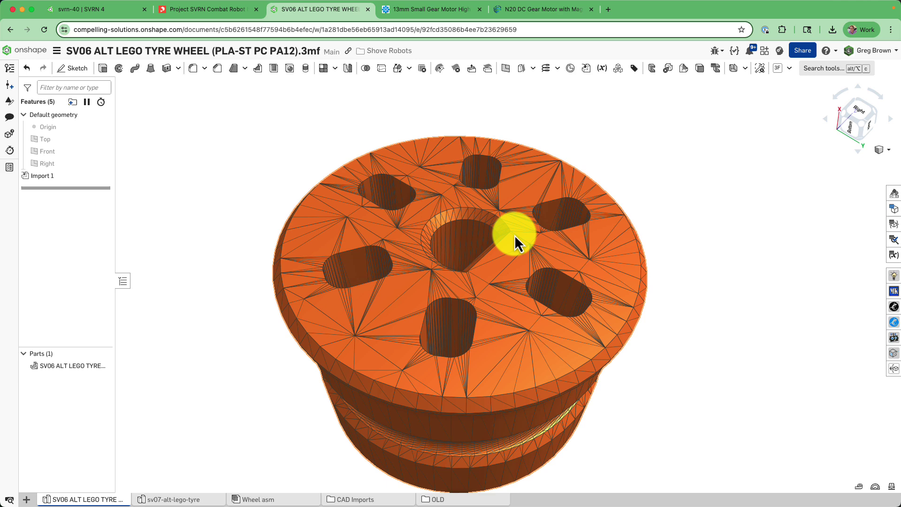
# - Create Plane 1 through three mesh points on the wheel's top face
pyautogui.click(506, 71)
pyautogui.click(445, 136)
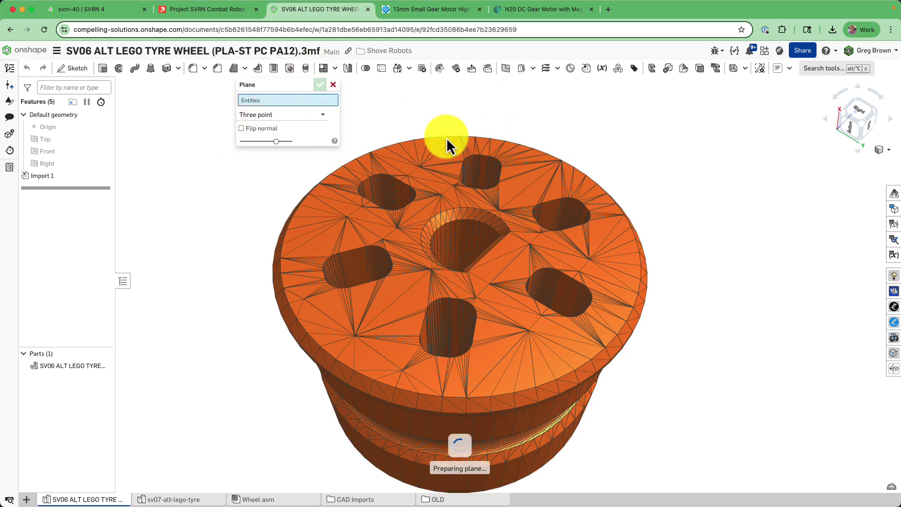
pyautogui.click(629, 226)
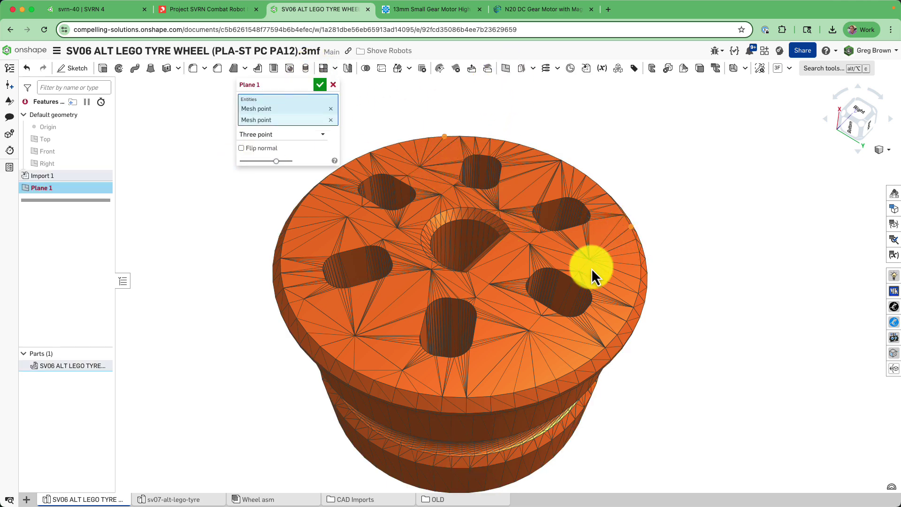
pyautogui.click(443, 397)
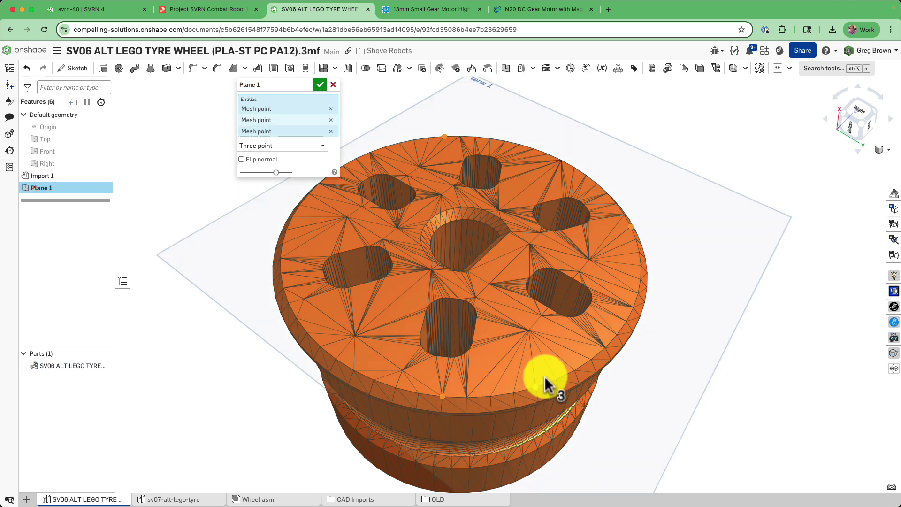
pyautogui.click(318, 87)
pyautogui.scroll(-3, 296, 151)
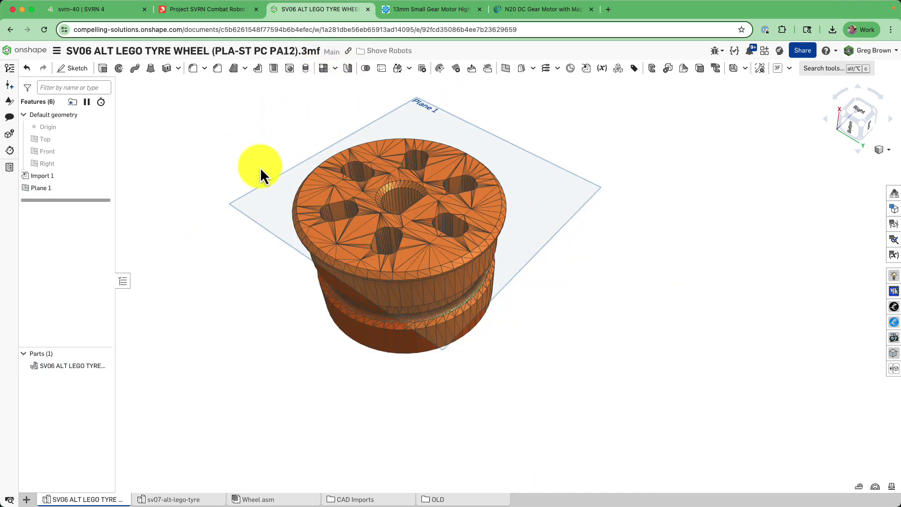
# - Start Sketch 1 on Plane 1 and project a wheel point into it with Use/Project
pyautogui.click(78, 68)
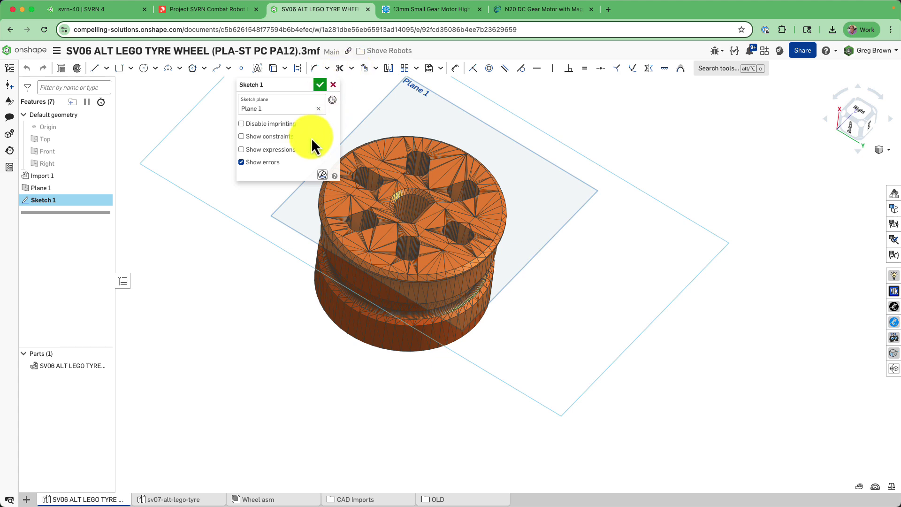
pyautogui.press('n')
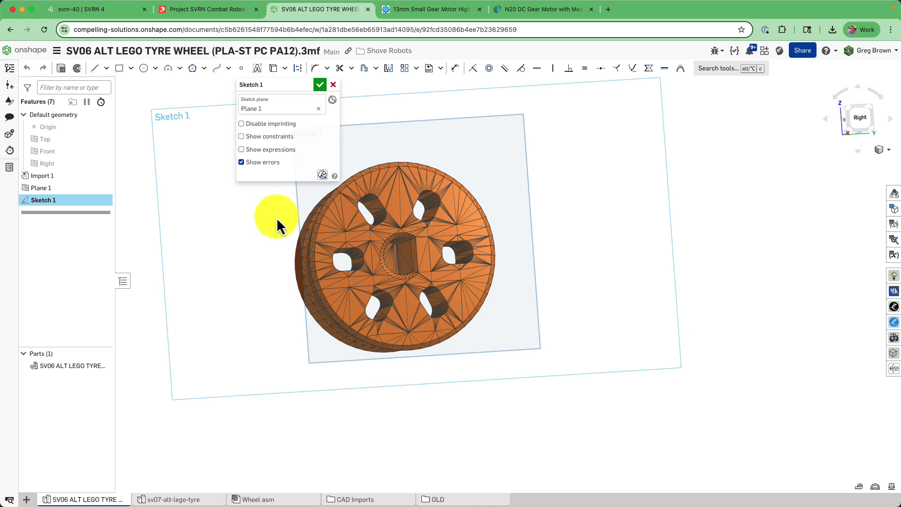
pyautogui.scroll(2, 280, 219)
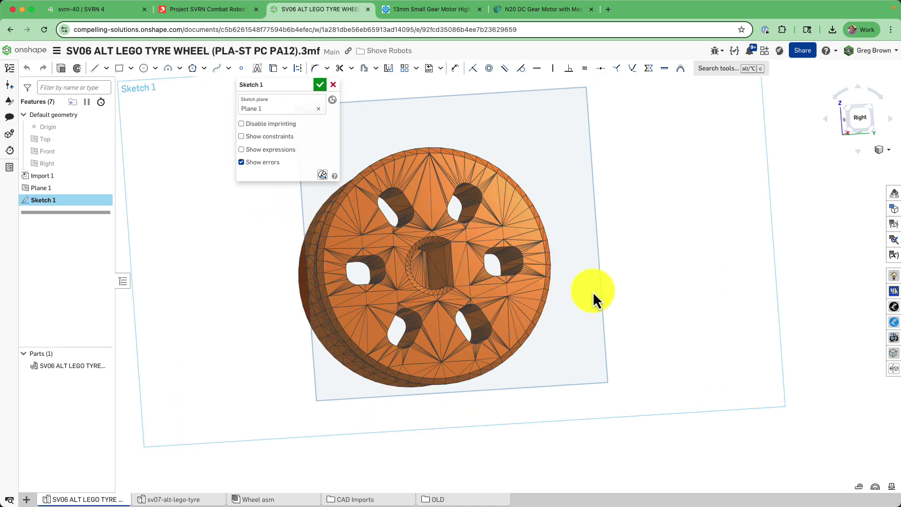
pyautogui.moveTo(642, 250)
pyautogui.mouseDown(button='right')
pyautogui.moveTo(628, 262)
pyautogui.moveTo(612, 232)
pyautogui.moveTo(631, 273)
pyautogui.moveTo(628, 249)
pyautogui.mouseUp(button='right')
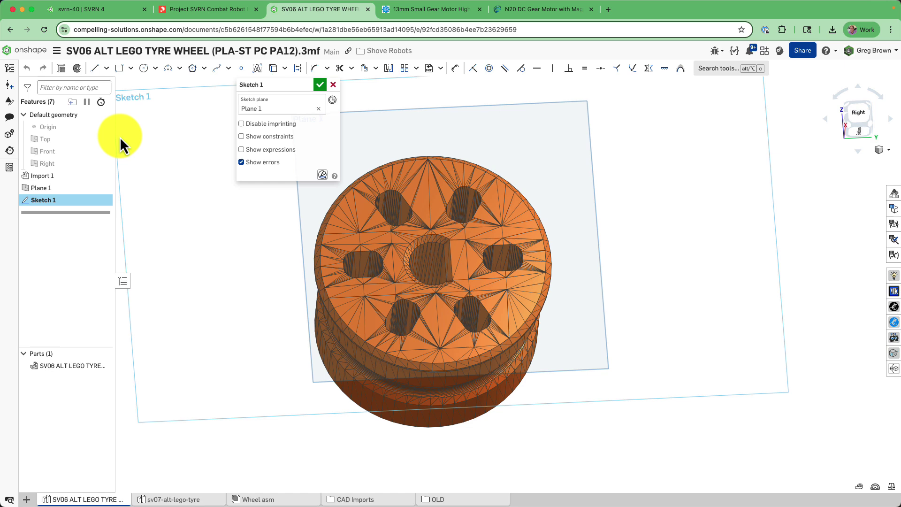
pyautogui.click(273, 73)
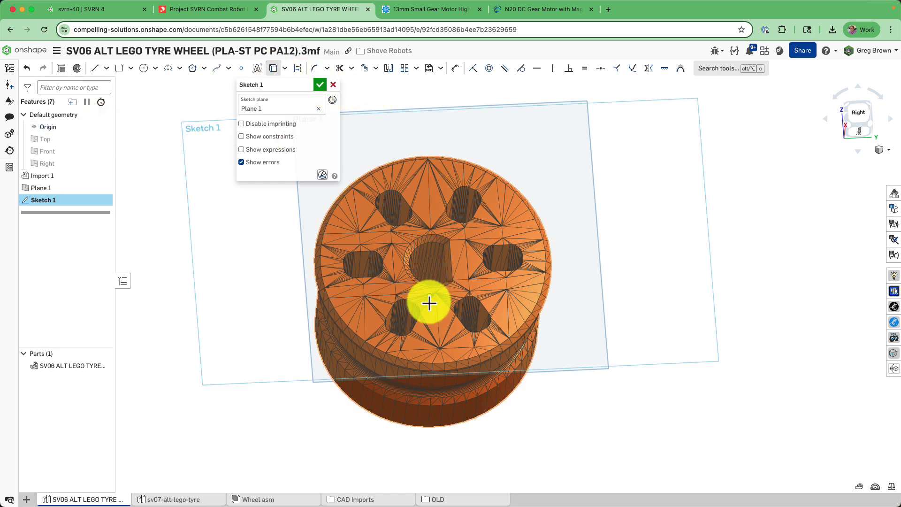
pyautogui.click(430, 296)
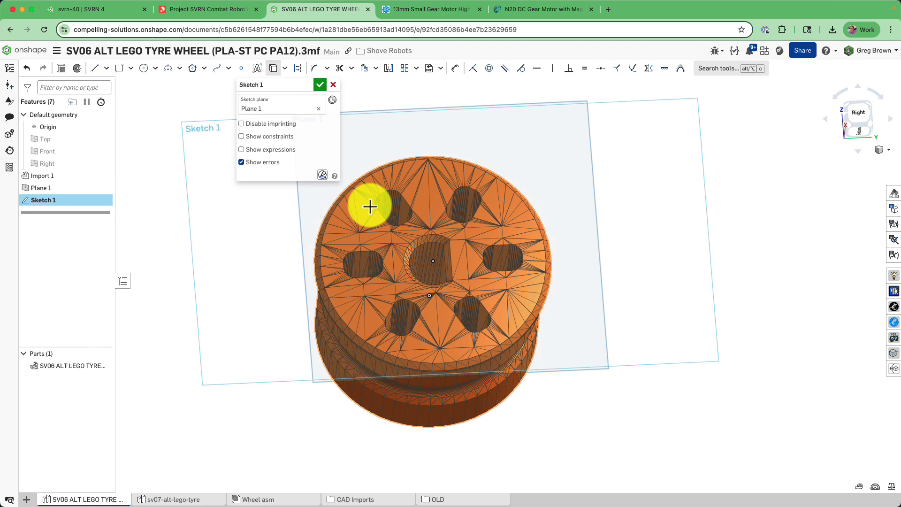
pyautogui.moveTo(643, 282); pyautogui.dragTo(596, 197, button='right')
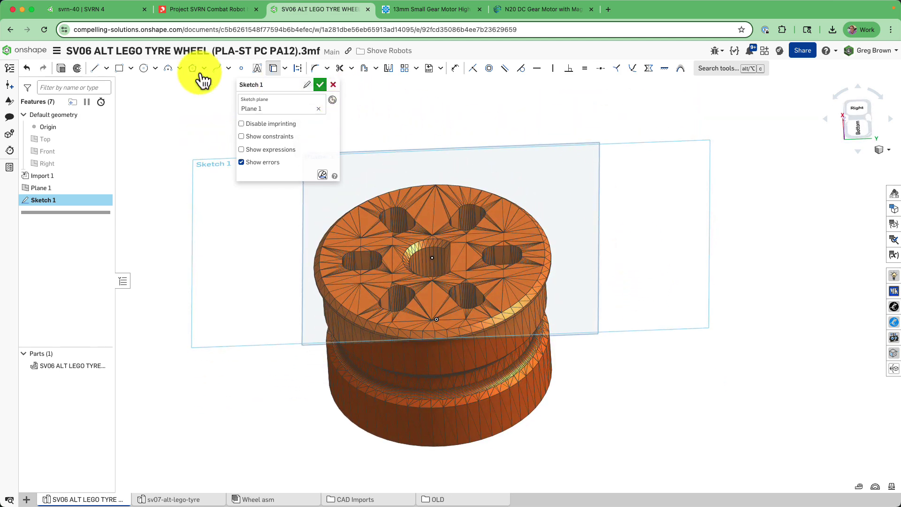
# - Draw a centre-point circle in the hub hole, dimensioned to 4.5 mm diameter
pyautogui.click(145, 69)
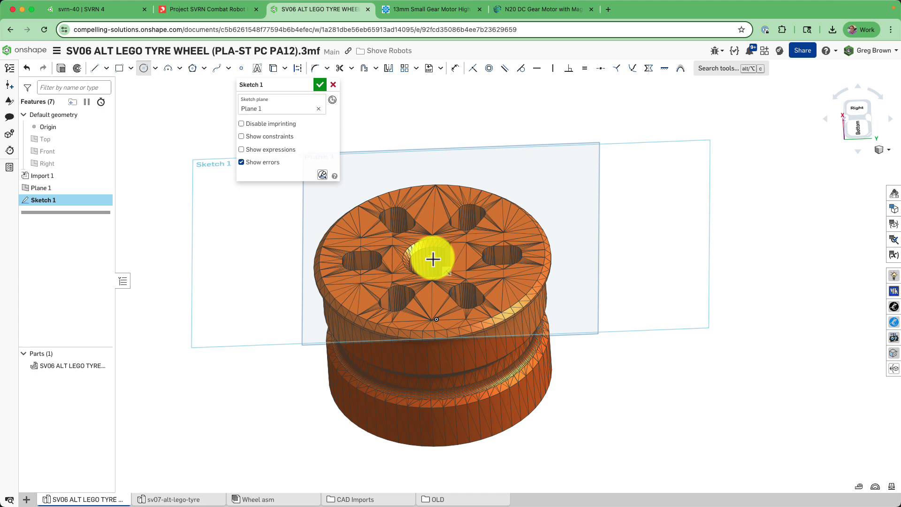
pyautogui.press('n')
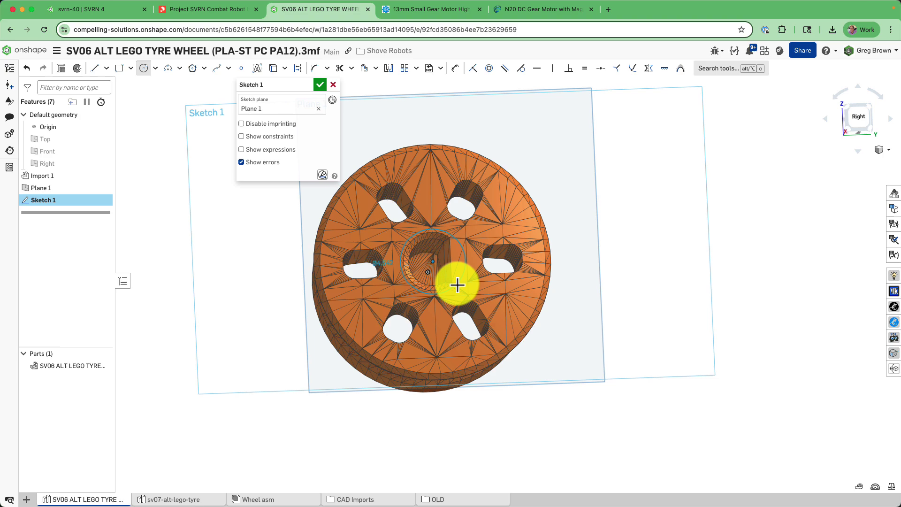
pyautogui.click(458, 284)
pyautogui.moveTo(424, 273); pyautogui.dragTo(476, 258, button='right')
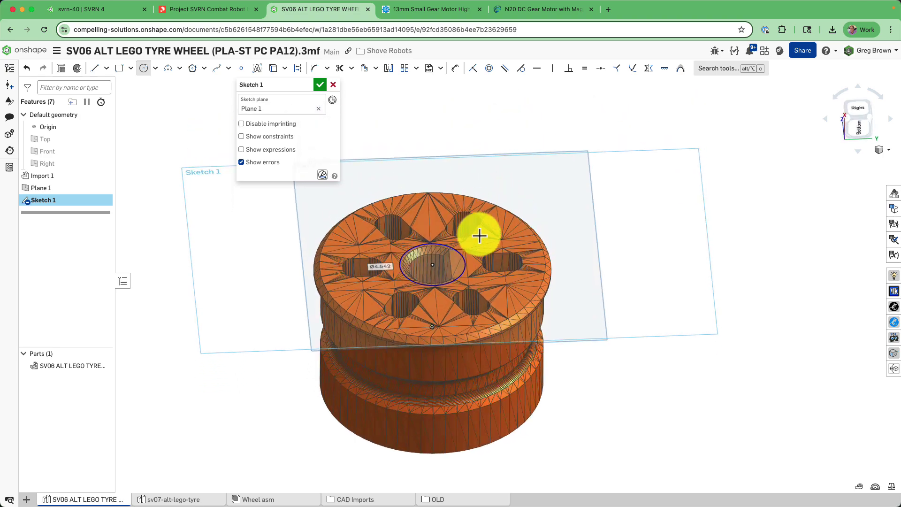
pyautogui.moveTo(480, 235)
pyautogui.mouseDown(button='right')
pyautogui.moveTo(483, 272)
pyautogui.moveTo(478, 251)
pyautogui.mouseUp(button='right')
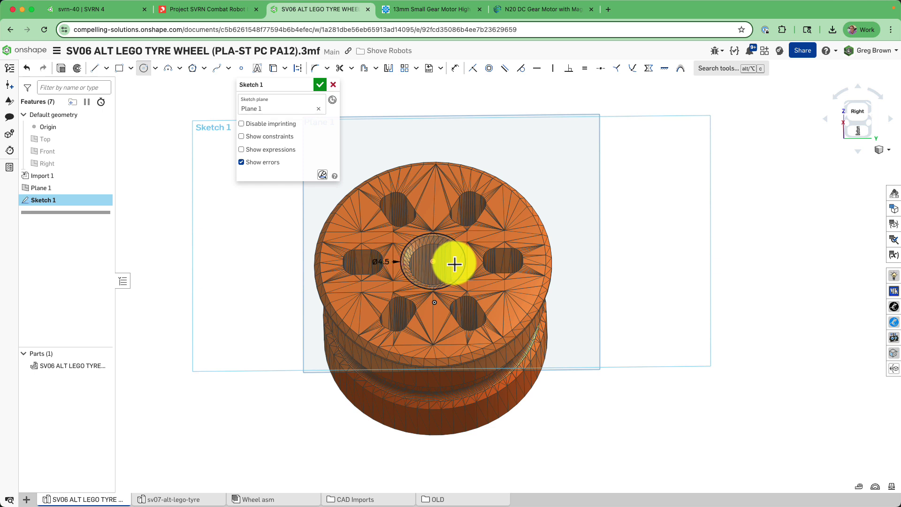
pyautogui.click(454, 263)
pyautogui.press('Escape')
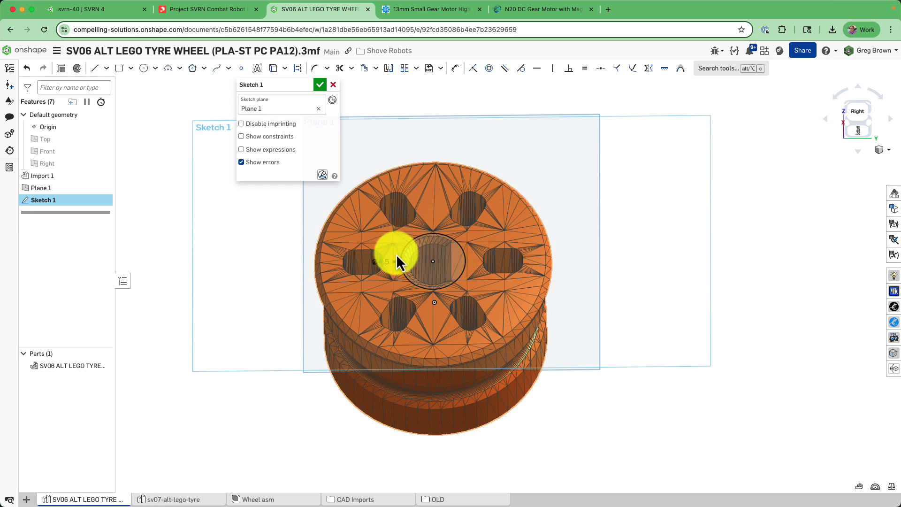
pyautogui.press('n')
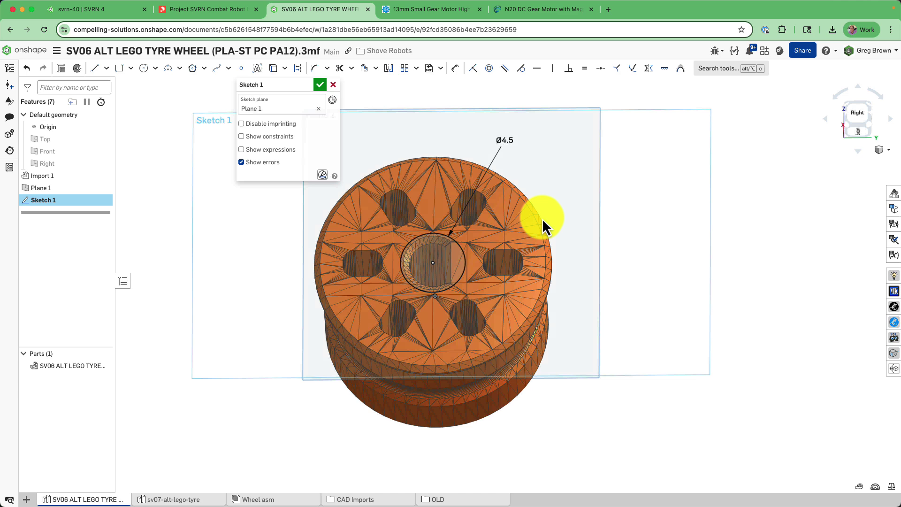
pyautogui.moveTo(544, 232); pyautogui.dragTo(455, 199, button='right')
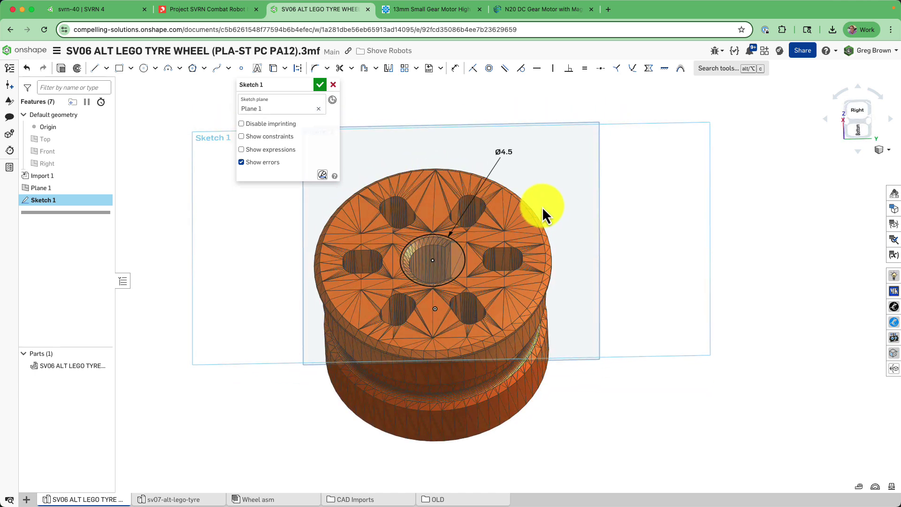
pyautogui.scroll(2, 455, 199)
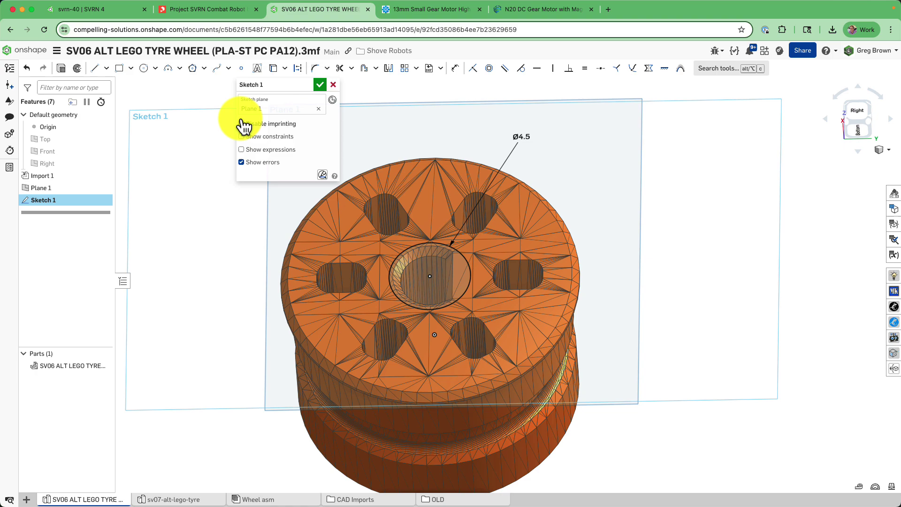
pyautogui.moveTo(427, 256); pyautogui.dragTo(407, 208, button='right')
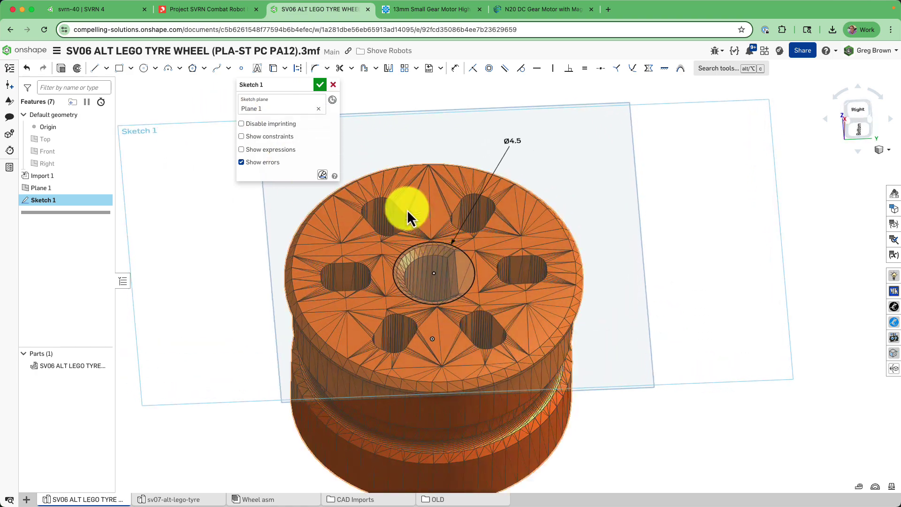
# - Extrude the 4.5 mm circle as added material, flipped down into the wheel
pyautogui.click(62, 71)
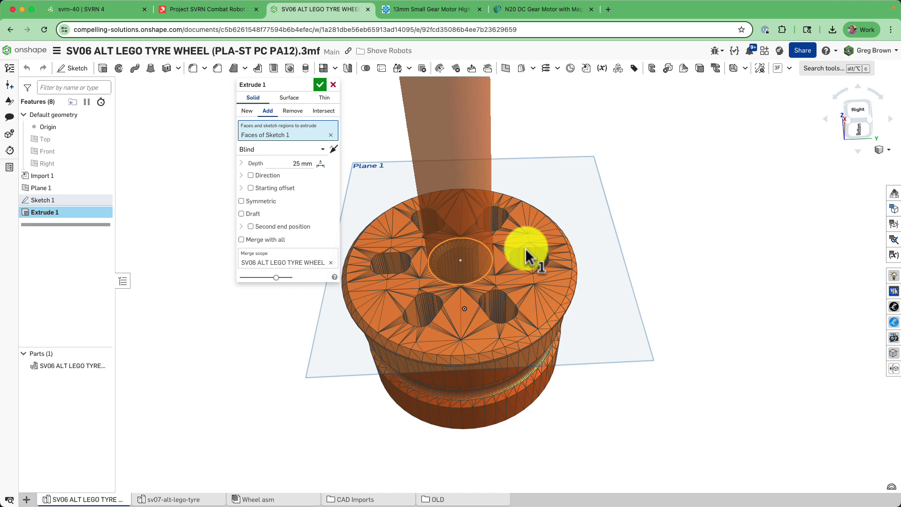
pyautogui.scroll(-2, 527, 257)
pyautogui.scroll(-2, 514, 269)
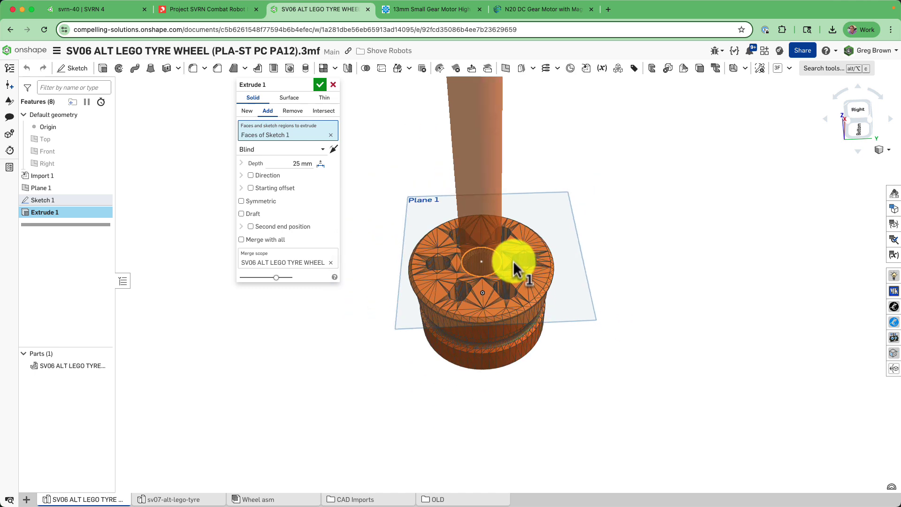
pyautogui.moveTo(512, 268)
pyautogui.mouseDown(button='right')
pyautogui.moveTo(528, 232)
pyautogui.moveTo(519, 258)
pyautogui.moveTo(479, 278)
pyautogui.mouseUp(button='right')
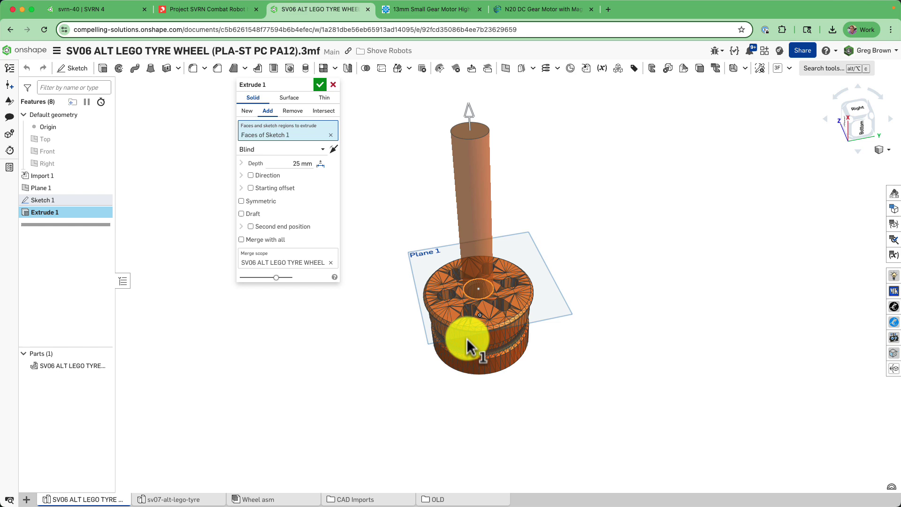
pyautogui.scroll(-3, 503, 313)
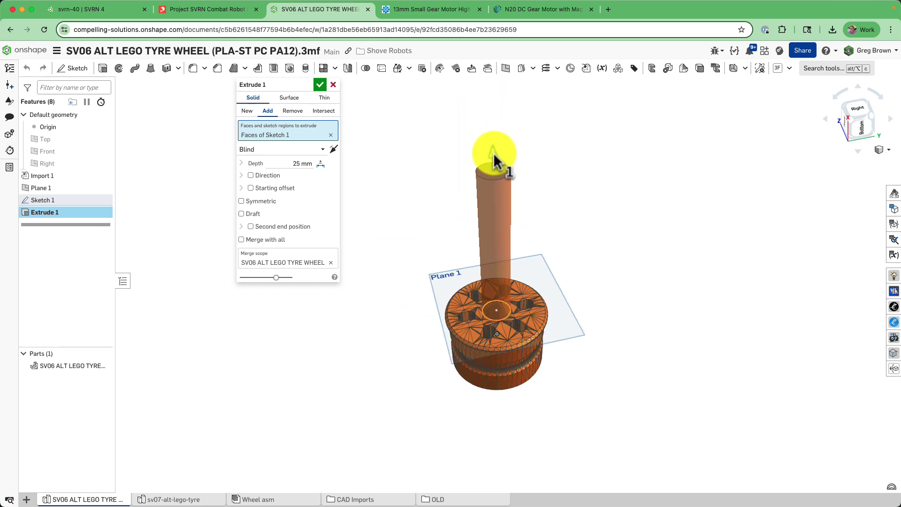
pyautogui.scroll(2, 497, 287)
pyautogui.moveTo(513, 297)
pyautogui.mouseDown(button='right')
pyautogui.moveTo(532, 282)
pyautogui.moveTo(508, 310)
pyautogui.mouseUp(button='right')
pyautogui.scroll(2, 508, 310)
pyautogui.scroll(2, 505, 322)
pyautogui.scroll(2, 509, 372)
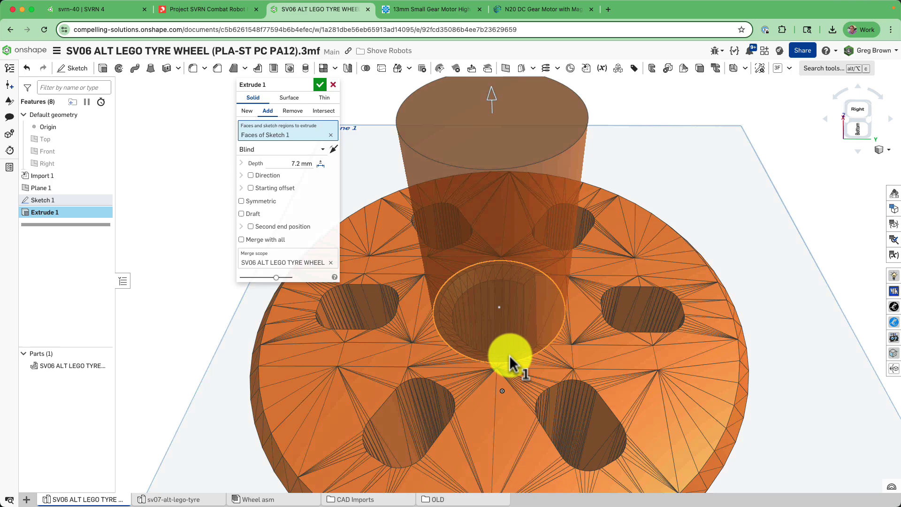
pyautogui.scroll(2, 512, 356)
pyautogui.scroll(2, 519, 357)
pyautogui.moveTo(516, 354)
pyautogui.mouseDown(button='right')
pyautogui.moveTo(532, 376)
pyautogui.moveTo(541, 374)
pyautogui.moveTo(507, 317)
pyautogui.moveTo(518, 319)
pyautogui.moveTo(411, 189)
pyautogui.mouseUp(button='right')
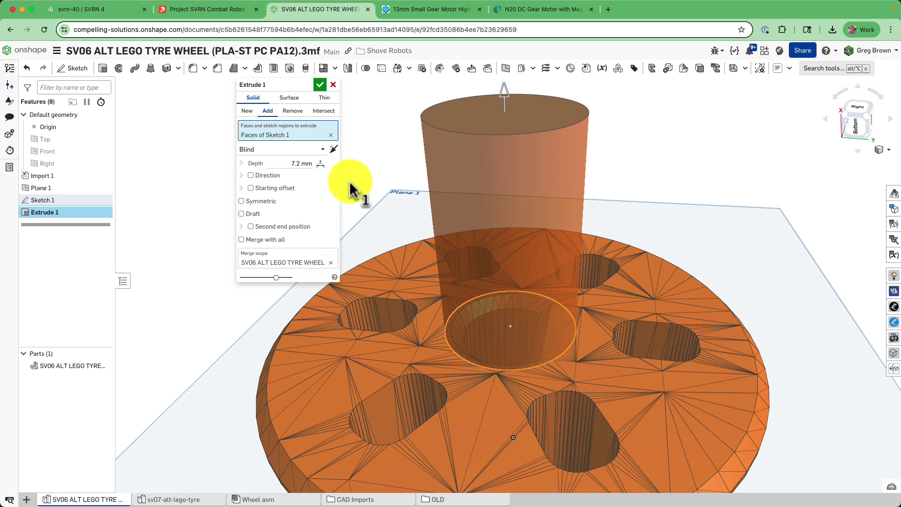
pyautogui.click(335, 151)
pyautogui.moveTo(471, 172)
pyautogui.mouseDown(button='right')
pyautogui.moveTo(492, 235)
pyautogui.moveTo(503, 185)
pyautogui.moveTo(493, 251)
pyautogui.mouseUp(button='right')
pyautogui.scroll(3, 502, 261)
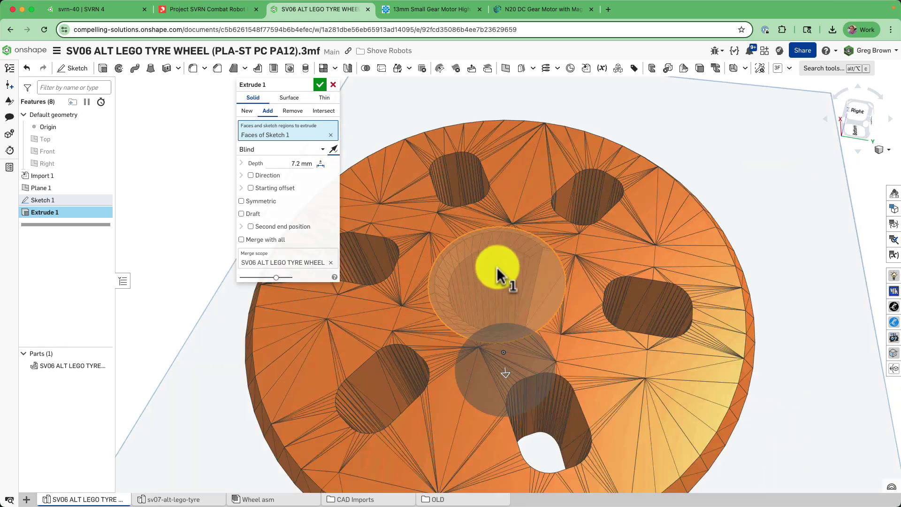
pyautogui.scroll(3, 502, 272)
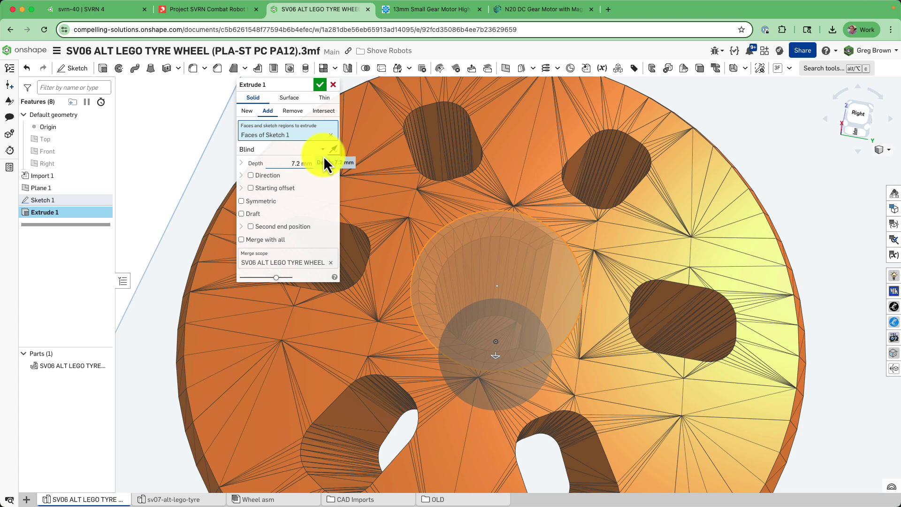
# - Set the extrude to end Up to vertex at a mesh point inside the hub hole
pyautogui.click(275, 150)
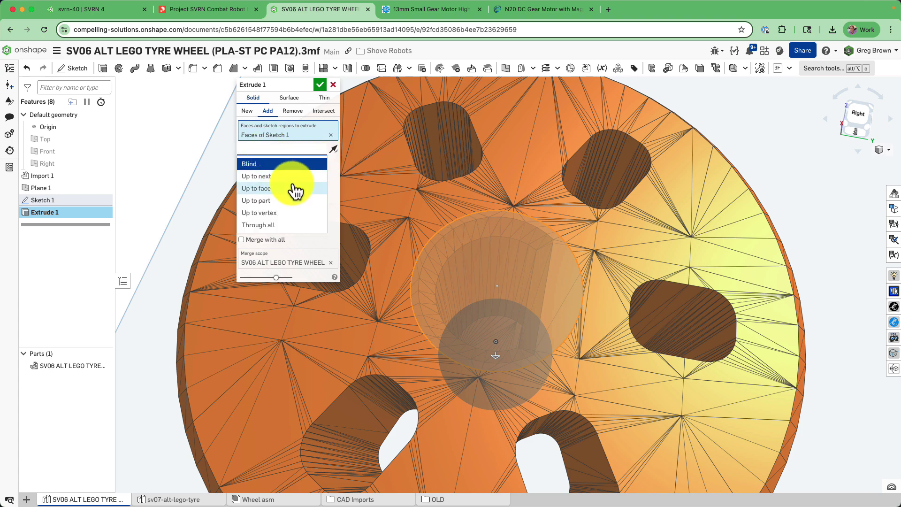
pyautogui.click(287, 213)
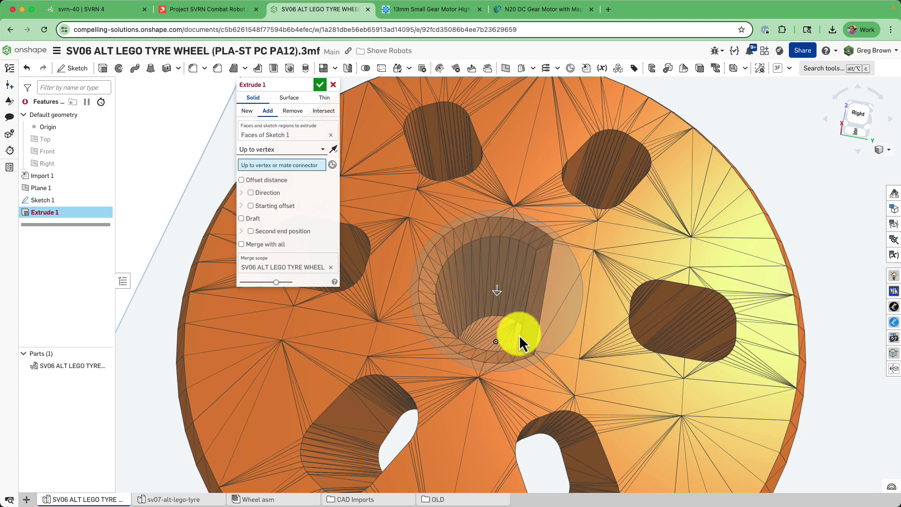
pyautogui.moveTo(519, 335); pyautogui.dragTo(529, 339, button='right')
pyautogui.click(487, 307)
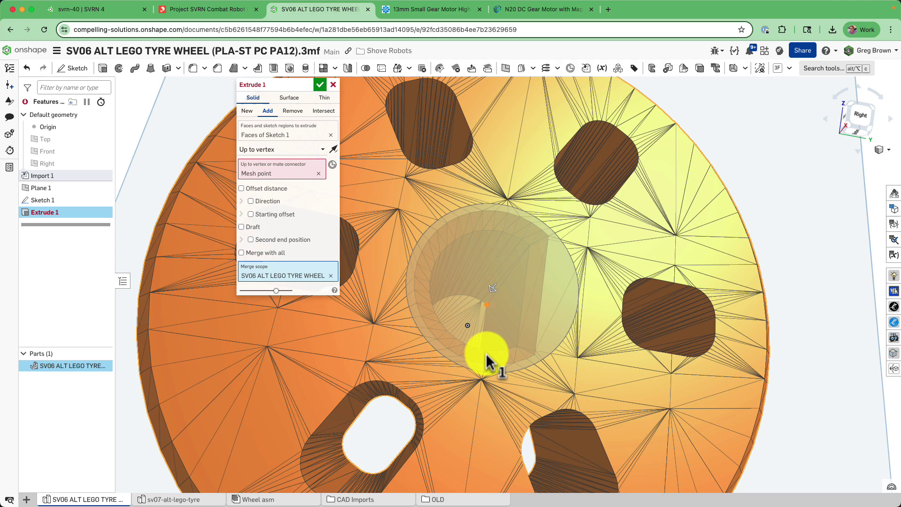
pyautogui.click(320, 84)
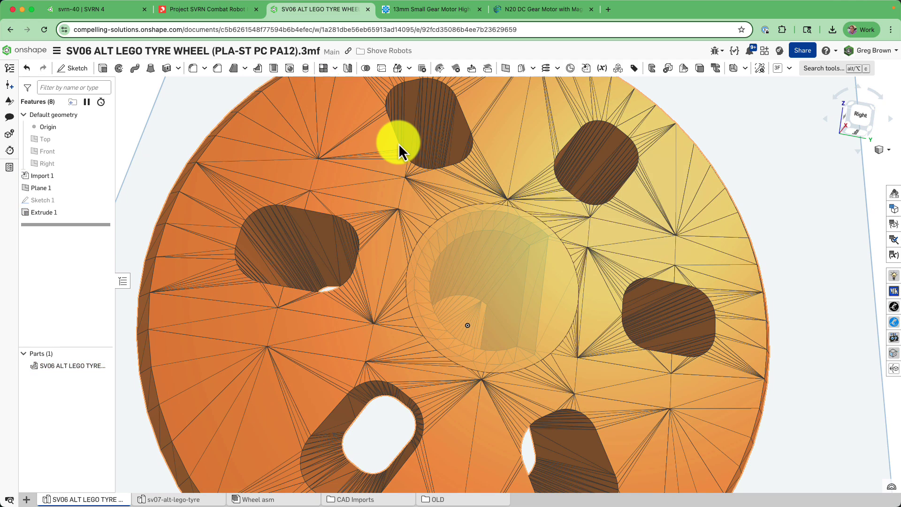
pyautogui.moveTo(461, 241)
pyautogui.mouseDown(button='right')
pyautogui.moveTo(497, 205)
pyautogui.moveTo(488, 161)
pyautogui.moveTo(508, 180)
pyautogui.moveTo(497, 178)
pyautogui.moveTo(502, 213)
pyautogui.moveTo(569, 227)
pyautogui.moveTo(275, 262)
pyautogui.mouseUp(button='right')
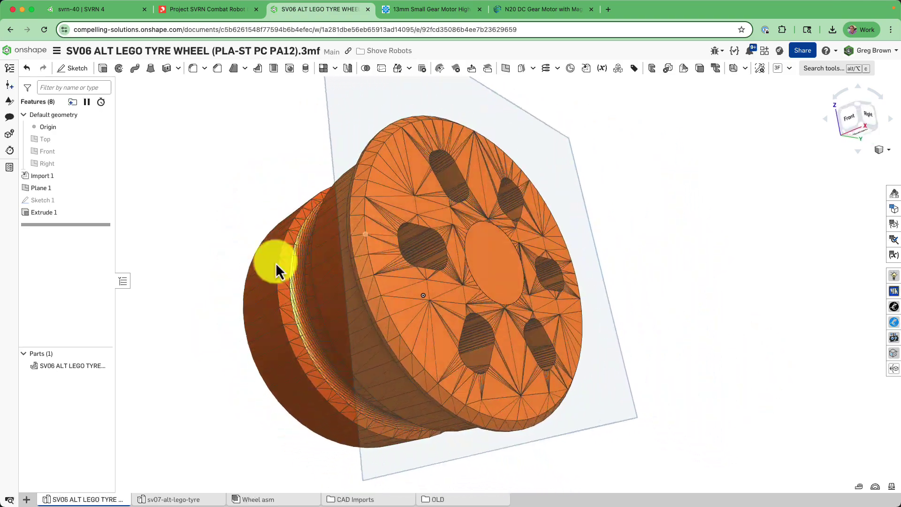
pyautogui.click(49, 366)
pyautogui.moveTo(141, 345)
pyautogui.mouseDown(button='right')
pyautogui.moveTo(278, 302)
pyautogui.moveTo(207, 191)
pyautogui.moveTo(62, 156)
pyautogui.mouseUp(button='right')
pyautogui.click(58, 151)
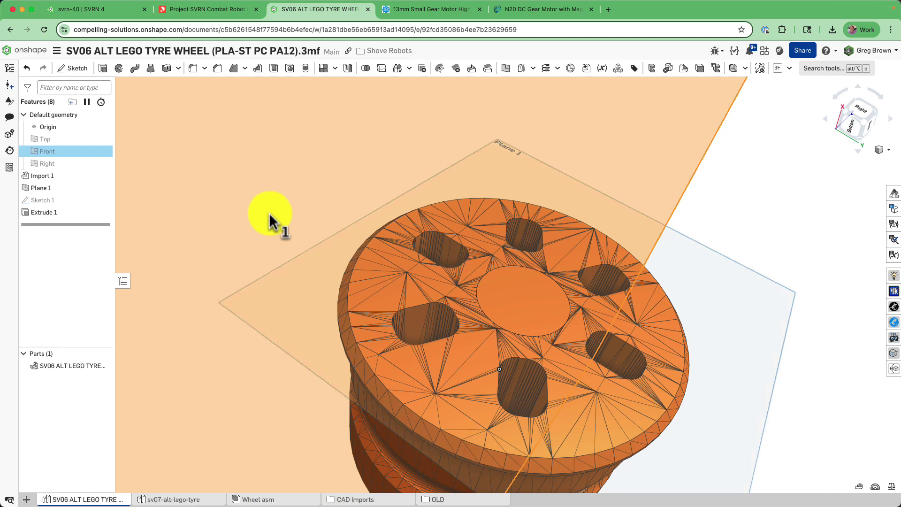
pyautogui.scroll(-5, 269, 213)
pyautogui.moveTo(377, 243)
pyautogui.mouseDown(button='right')
pyautogui.moveTo(399, 227)
pyautogui.moveTo(465, 283)
pyautogui.moveTo(529, 276)
pyautogui.moveTo(424, 287)
pyautogui.moveTo(478, 306)
pyautogui.mouseUp(button='right')
pyautogui.rightClick(398, 229)
pyautogui.click(411, 246)
pyautogui.scroll(5, 467, 295)
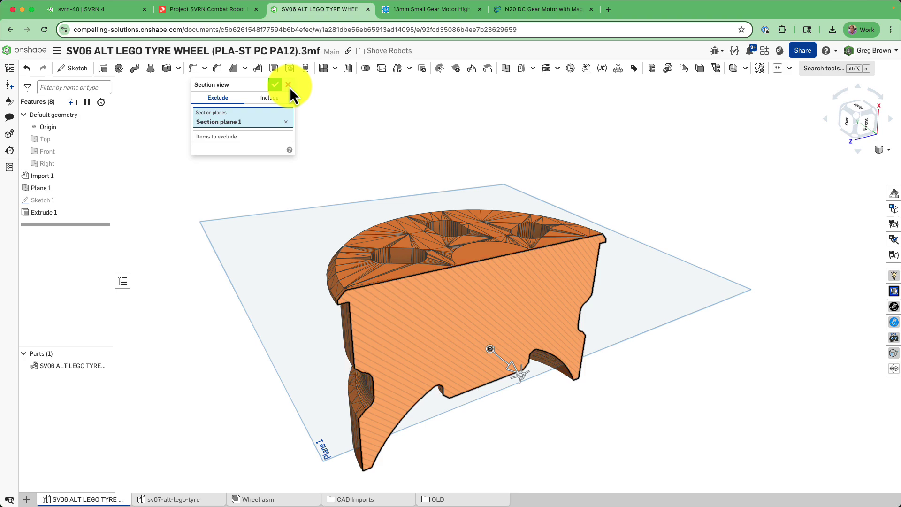
pyautogui.click(288, 86)
pyautogui.scroll(-3, 409, 167)
pyautogui.scroll(-2, 399, 195)
pyautogui.moveTo(425, 175)
pyautogui.mouseDown(button='right')
pyautogui.moveTo(444, 189)
pyautogui.moveTo(437, 179)
pyautogui.moveTo(466, 241)
pyautogui.moveTo(402, 228)
pyautogui.moveTo(483, 221)
pyautogui.mouseUp(button='right')
pyautogui.scroll(5, 493, 222)
pyautogui.scroll(2, 505, 218)
pyautogui.scroll(-3, 428, 247)
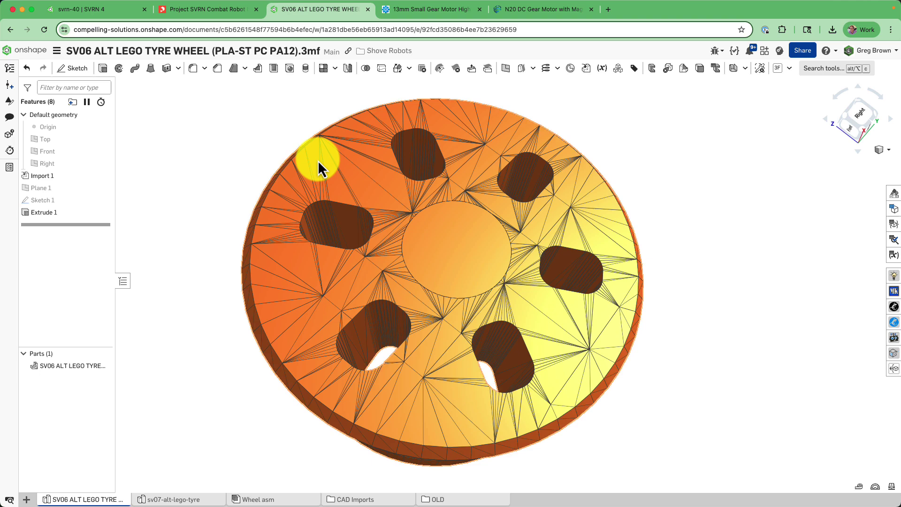
# - Start Sketch 2 at the hub centre point and draw a 3 mm centre-point circle there
pyautogui.click(74, 69)
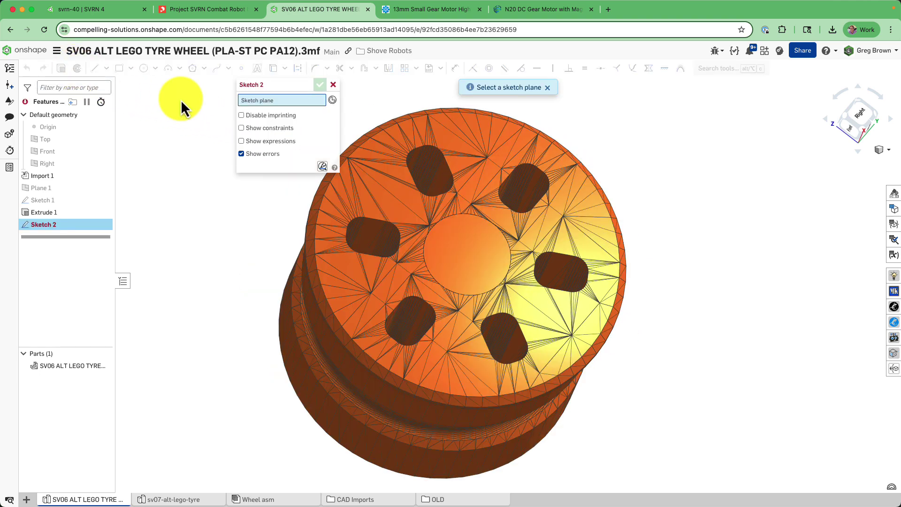
pyautogui.moveTo(598, 237)
pyautogui.mouseDown(button='right')
pyautogui.moveTo(603, 211)
pyautogui.moveTo(587, 195)
pyautogui.moveTo(356, 110)
pyautogui.mouseUp(button='right')
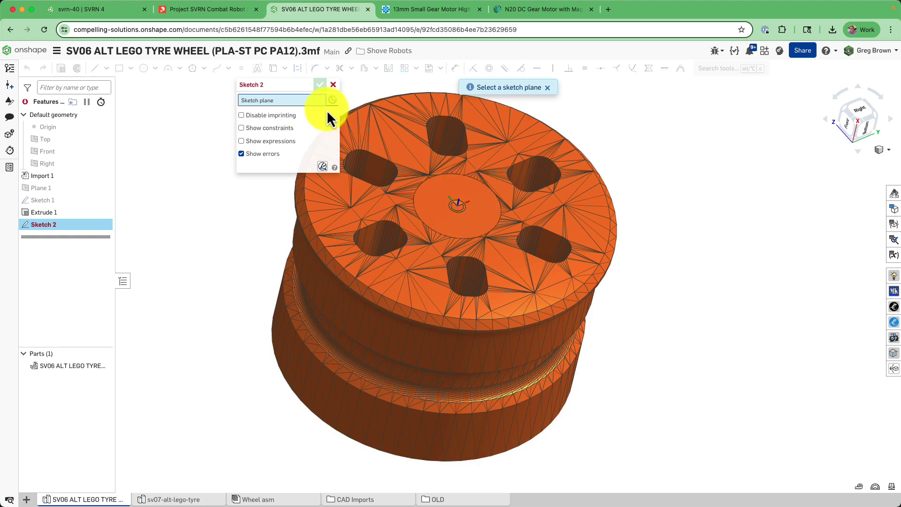
pyautogui.click(473, 209)
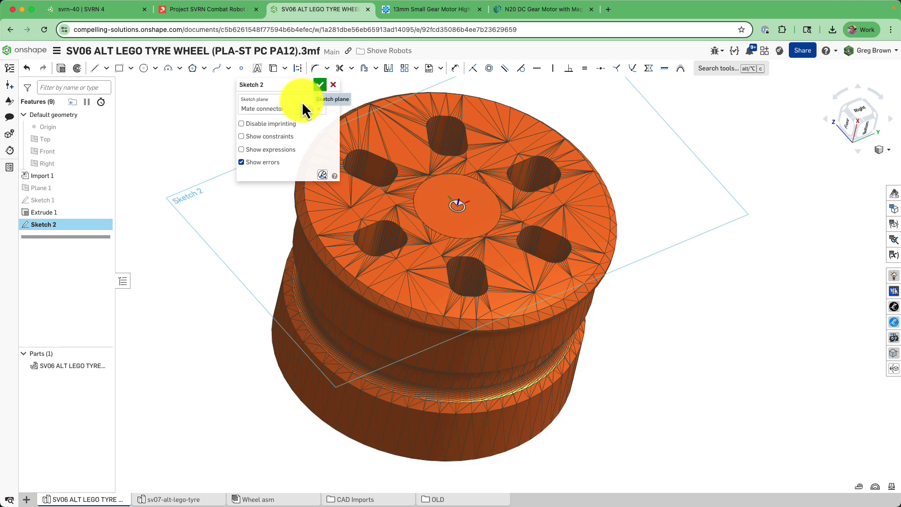
pyautogui.click(146, 69)
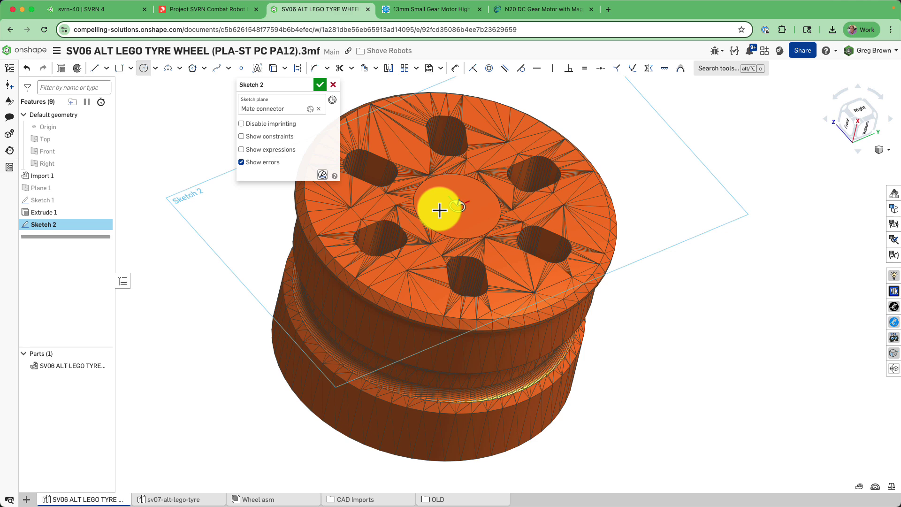
pyautogui.click(458, 206)
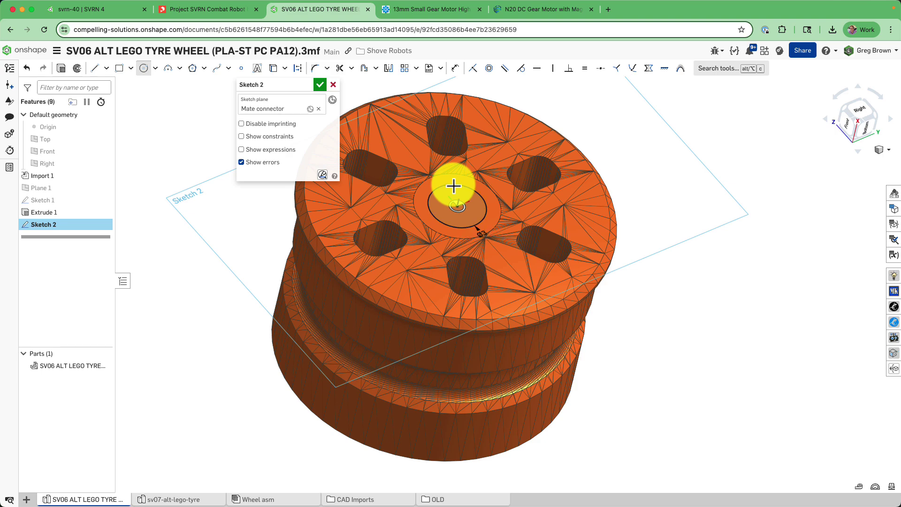
pyautogui.press('n')
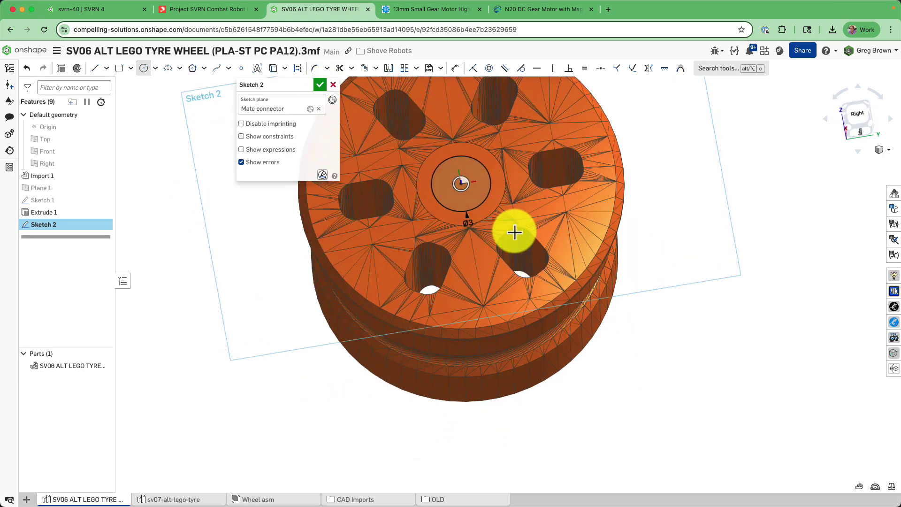
# - Draw a cutting line across the 3 mm circle and trim away the arc beyond it
pyautogui.click(94, 68)
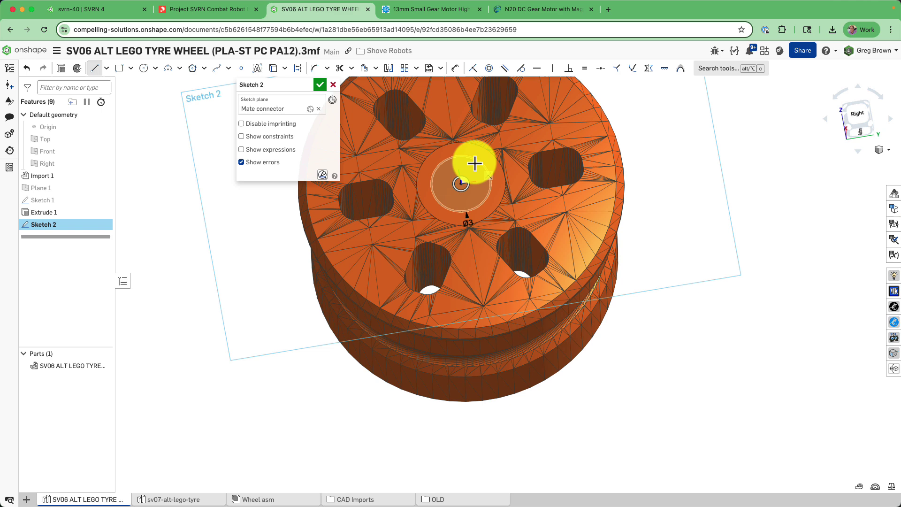
pyautogui.click(473, 159)
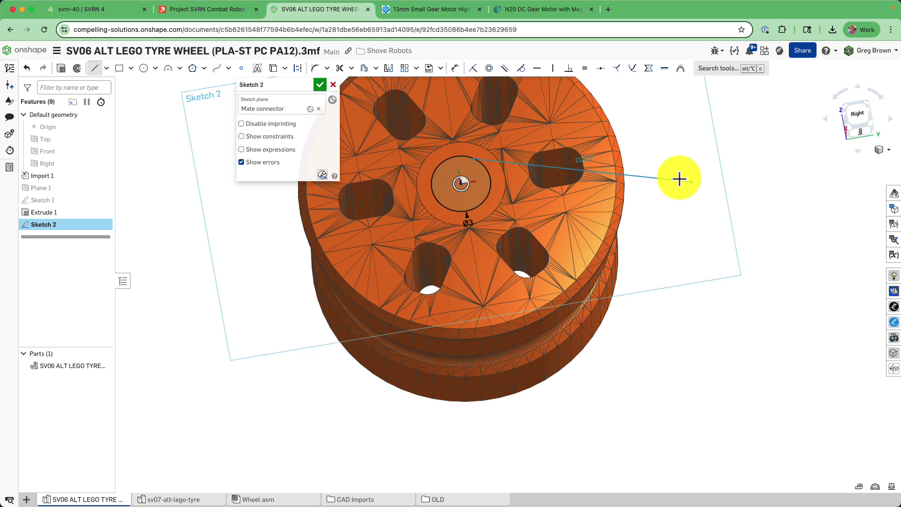
pyautogui.click(598, 209)
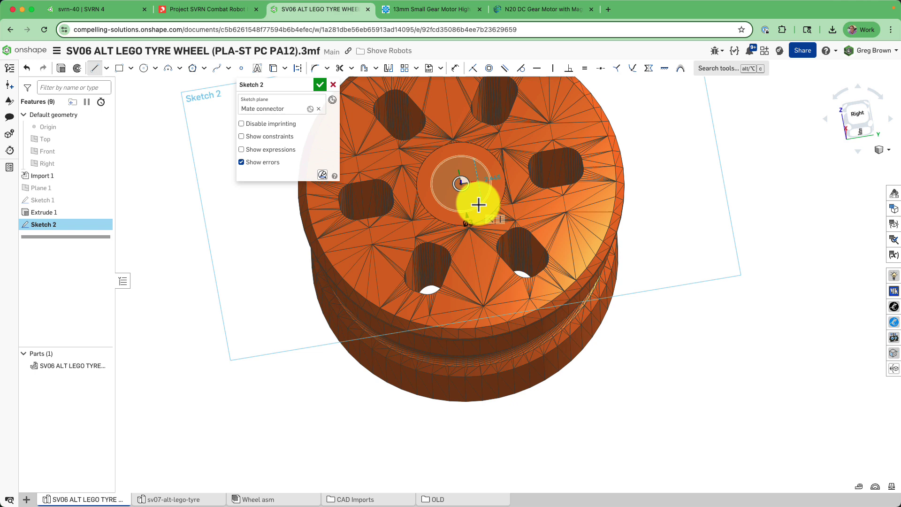
pyautogui.click(463, 211)
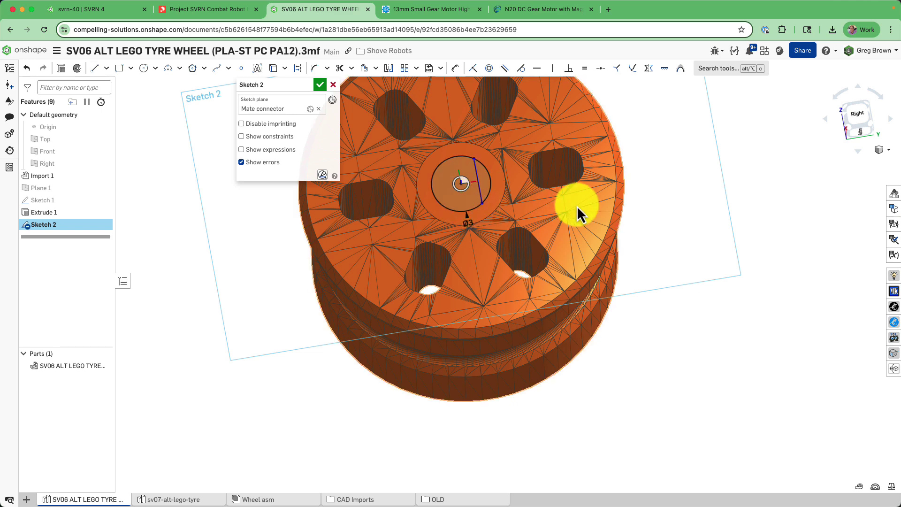
pyautogui.click(339, 67)
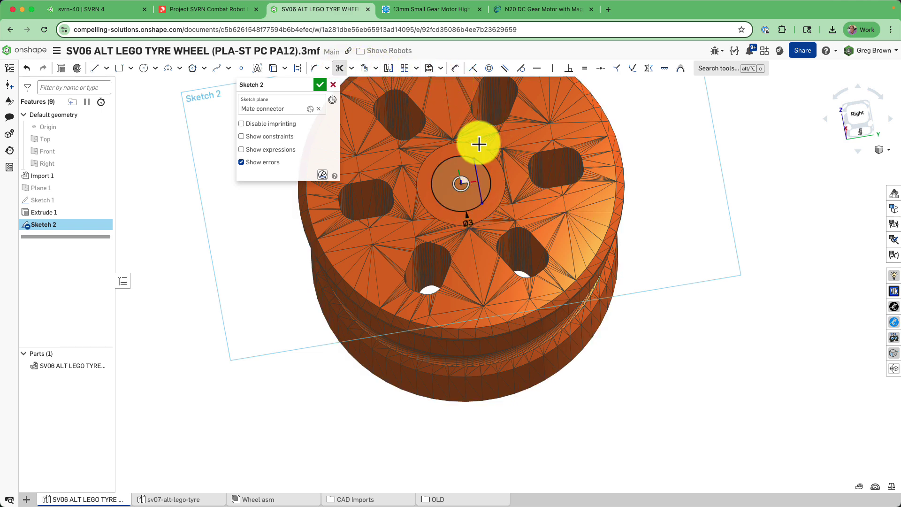
pyautogui.click(485, 169)
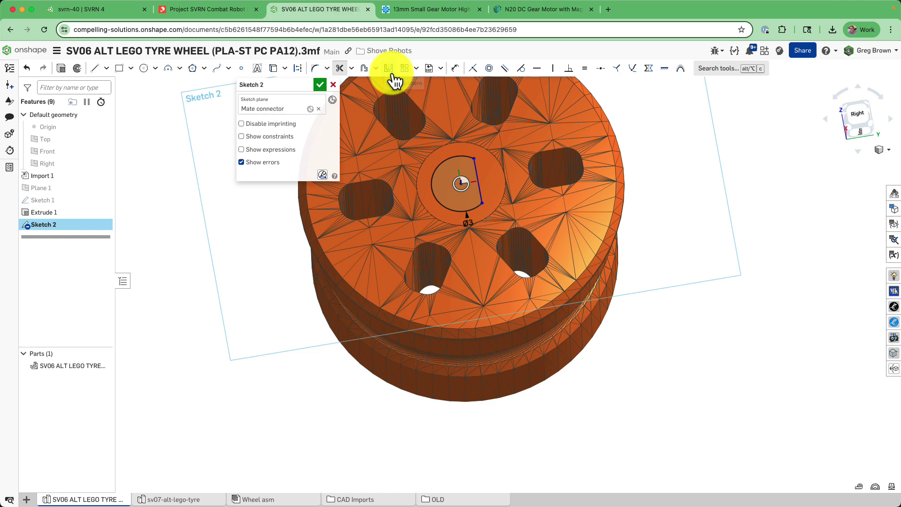
pyautogui.press('Escape')
# - Dimension the flat to the opposite arc as 2.5 mm, forming the D-shaft profile
pyautogui.click(454, 67)
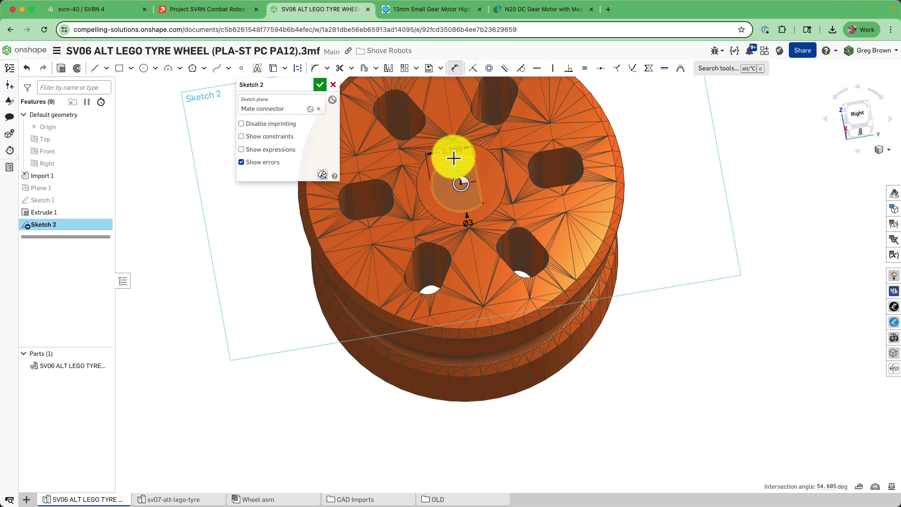
pyautogui.click(454, 166)
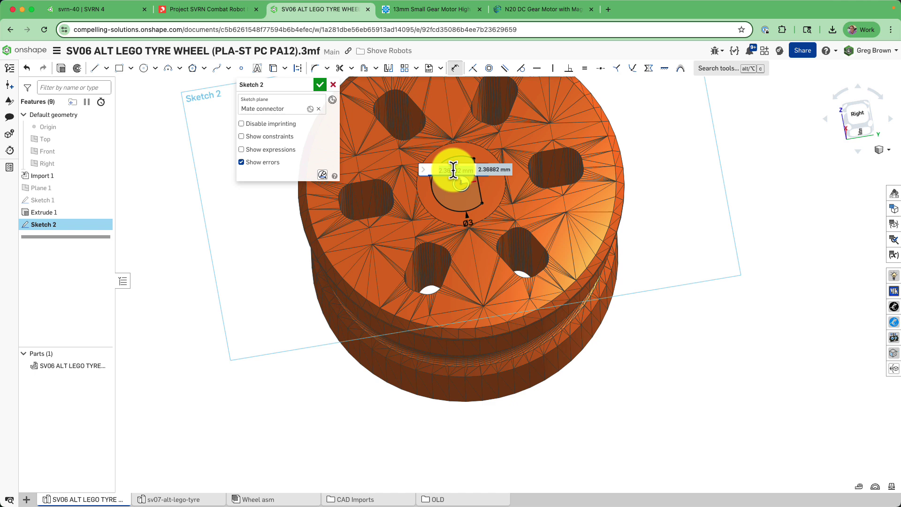
pyautogui.press('Return')
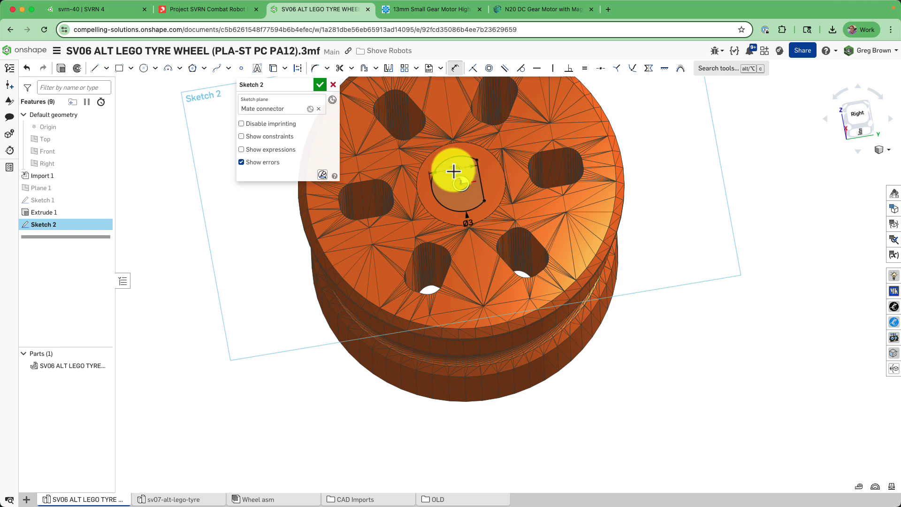
pyautogui.scroll(3, 446, 161)
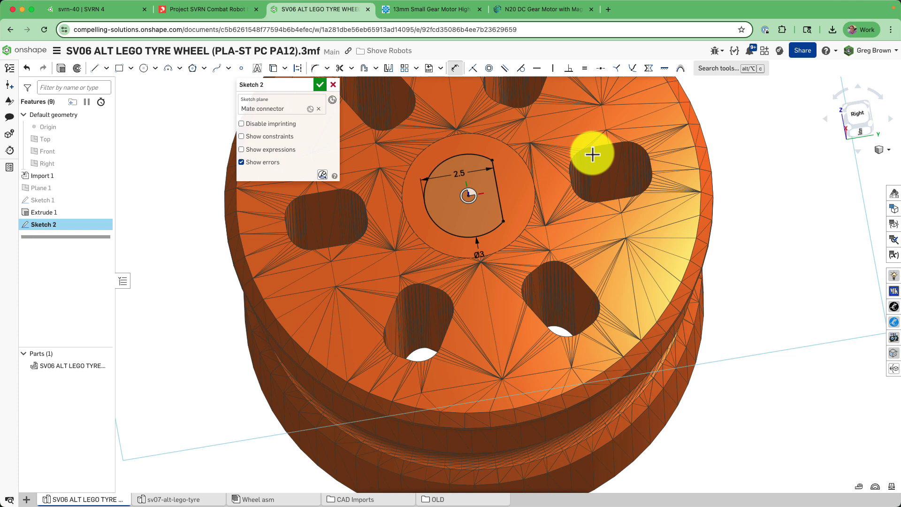
# - Replace the dimensions with variables #flat = 2.5 mm and #diam = 3 mm
pyautogui.click(455, 68)
pyautogui.doubleClick(460, 176)
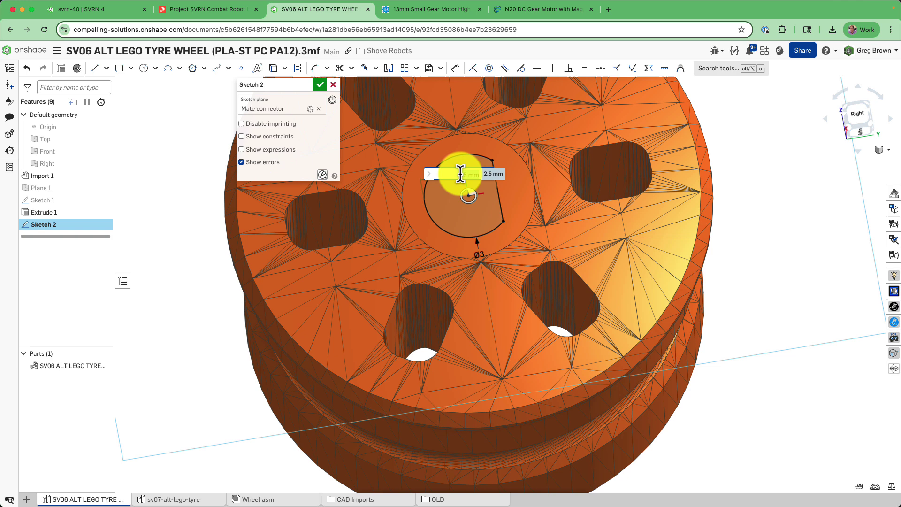
pyautogui.write('#flat')
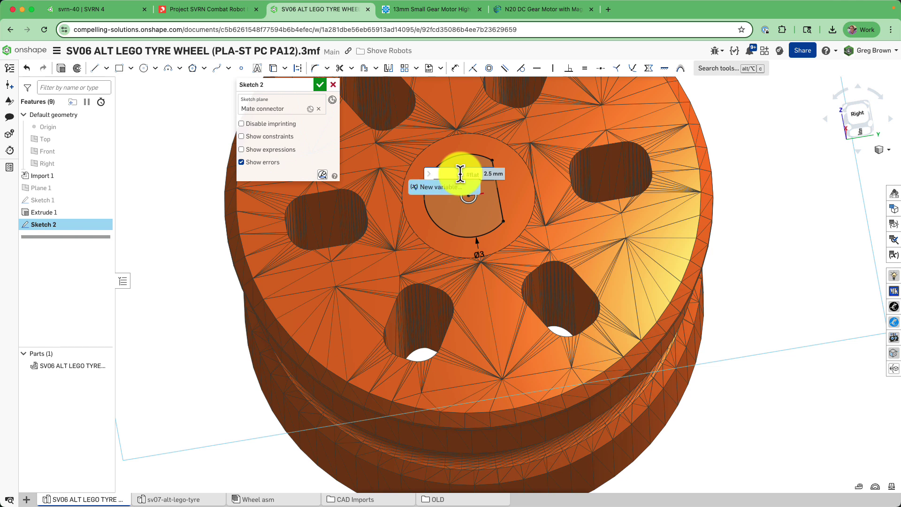
pyautogui.press('Return')
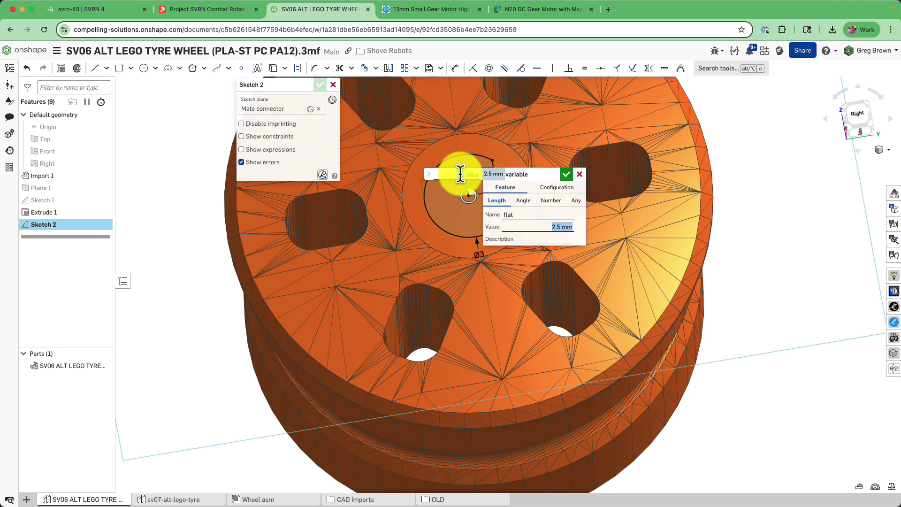
pyautogui.press('Return')
pyautogui.press('Return')
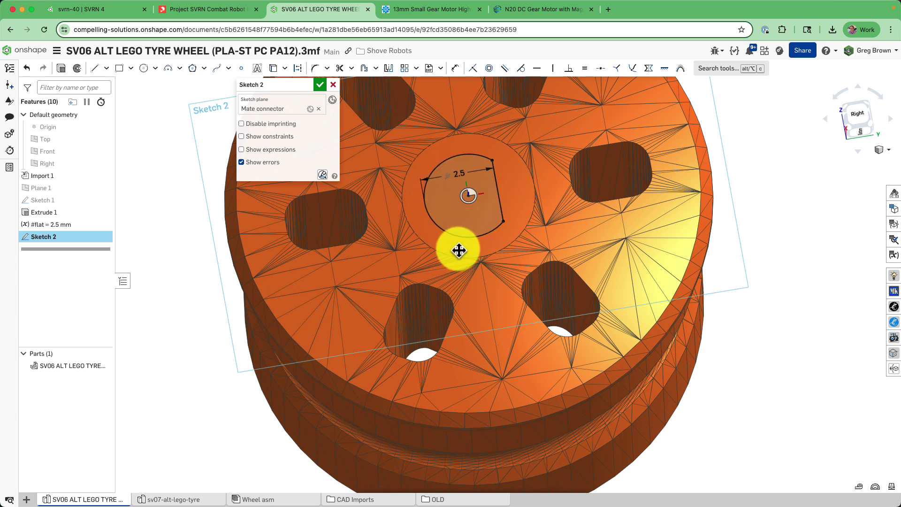
pyautogui.write('#diam')
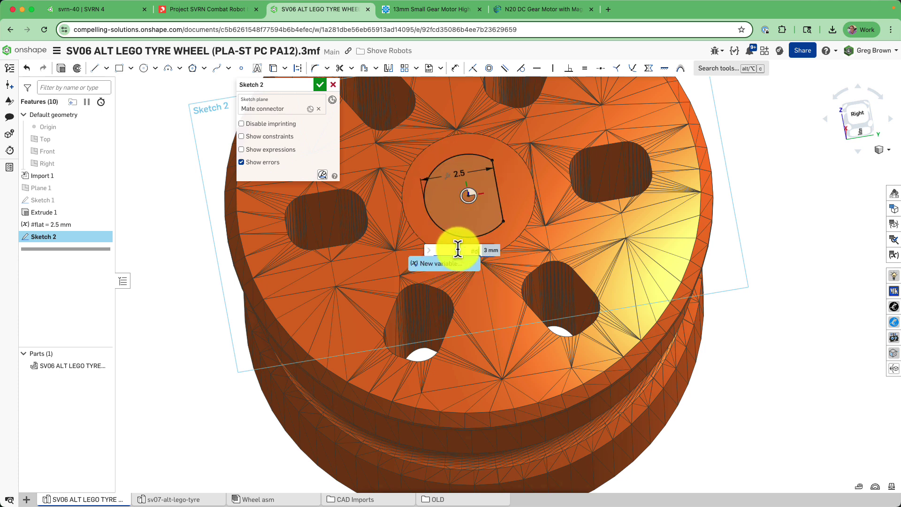
pyautogui.press('Return')
pyautogui.press('Return')
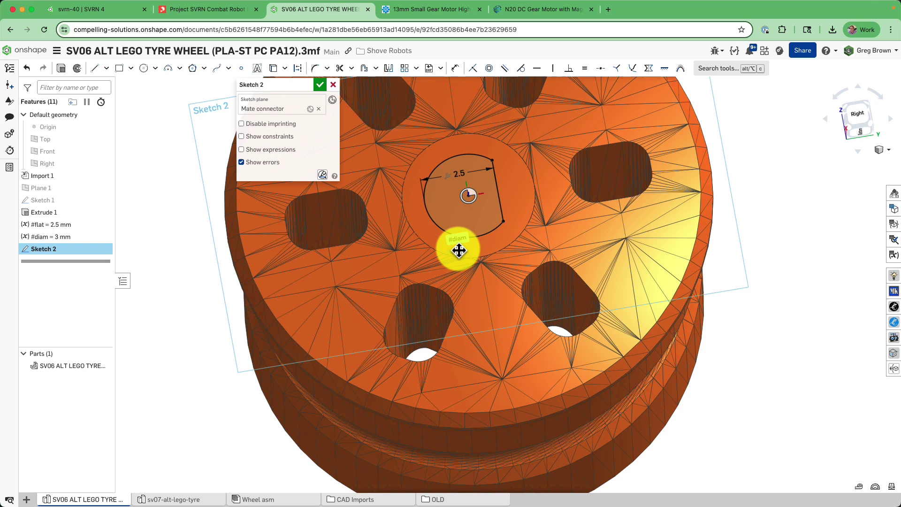
# - Show the variable table and narrow it to widen the model view
pyautogui.click(893, 254)
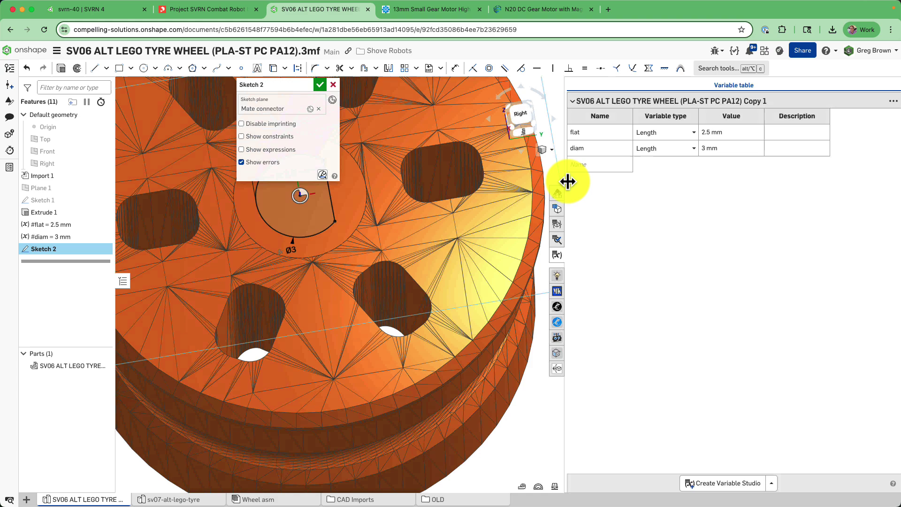
pyautogui.moveTo(567, 181); pyautogui.dragTo(715, 191)
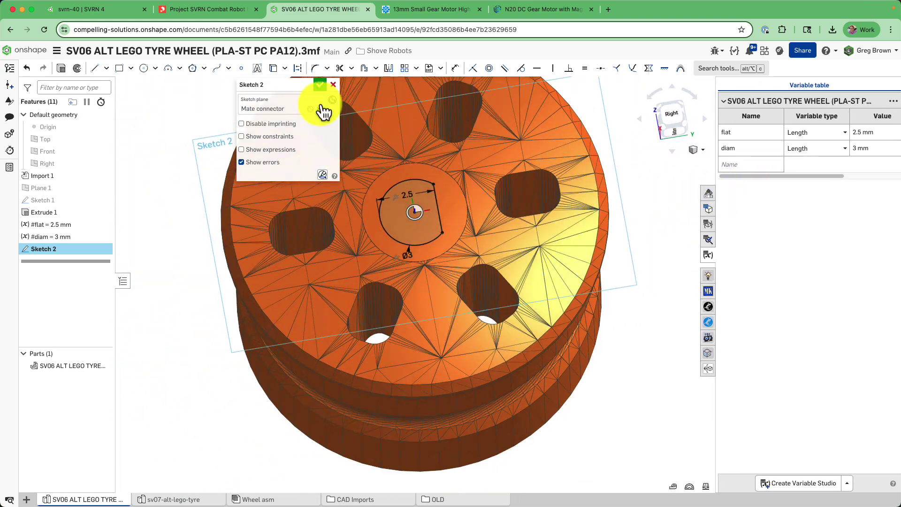
# - Finish Sketch 2 and extrude its D-shaped face as a Remove cut flipped down into the hub
pyautogui.click(319, 86)
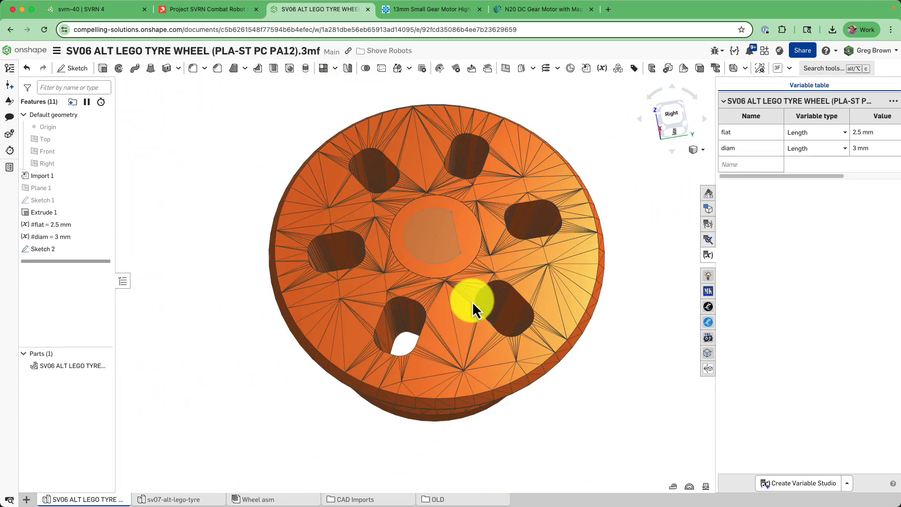
pyautogui.moveTo(481, 333); pyautogui.dragTo(487, 272, button='right')
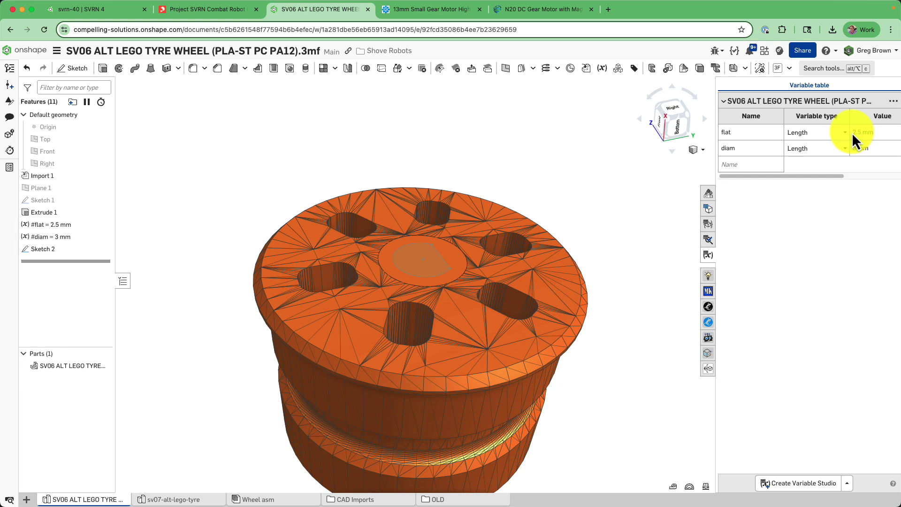
pyautogui.moveTo(713, 154); pyautogui.dragTo(701, 156)
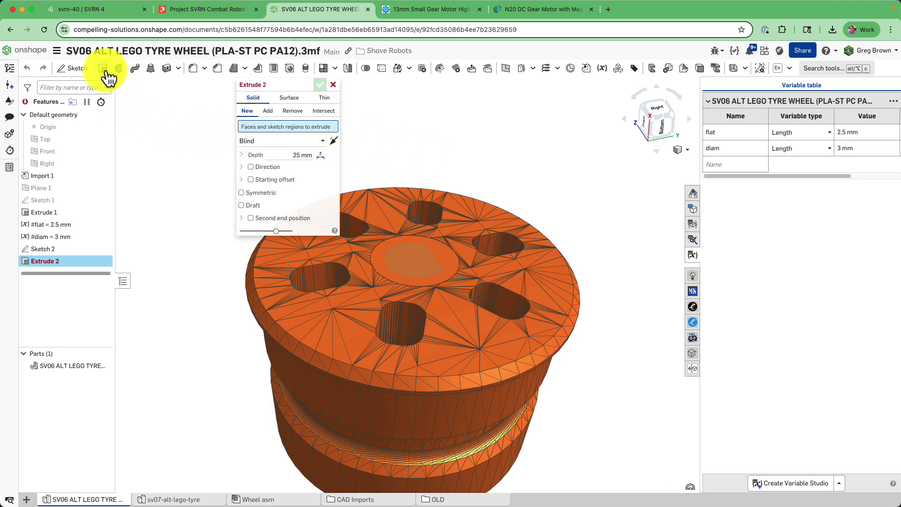
pyautogui.click(419, 256)
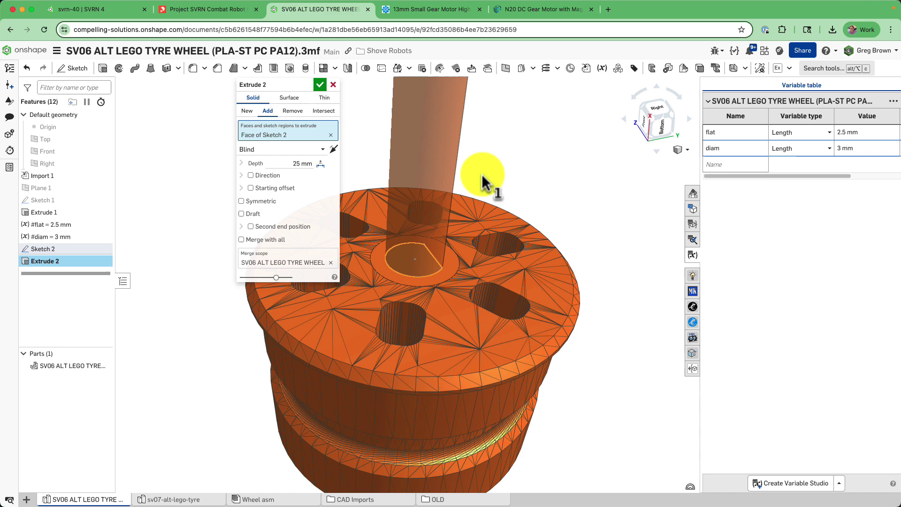
pyautogui.scroll(-5, 427, 321)
pyautogui.moveTo(428, 322); pyautogui.dragTo(428, 288, button='right')
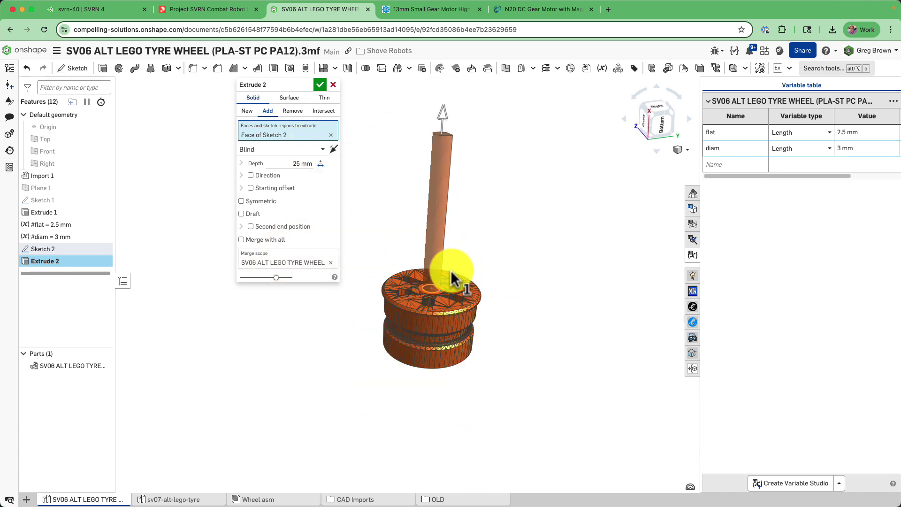
pyautogui.moveTo(442, 112); pyautogui.dragTo(450, 262)
pyautogui.scroll(5, 436, 276)
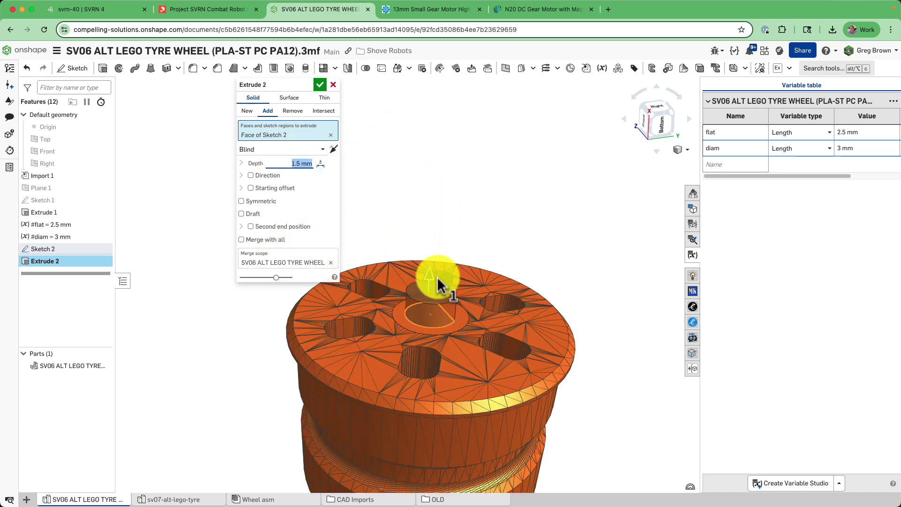
pyautogui.click(433, 280)
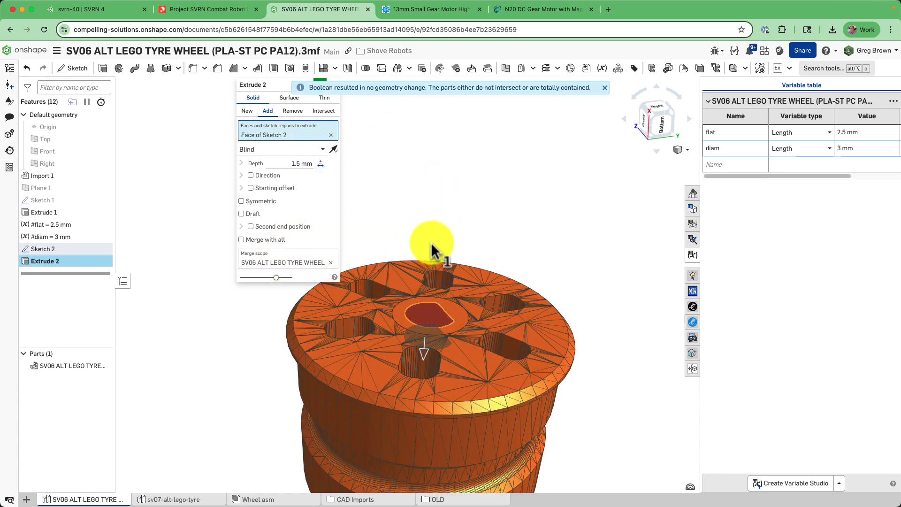
pyautogui.click(296, 112)
# - Set the cut depth to 7.6 mm and commit Extrude 2 as the shaft hole
pyautogui.moveTo(472, 201); pyautogui.dragTo(451, 184, button='right')
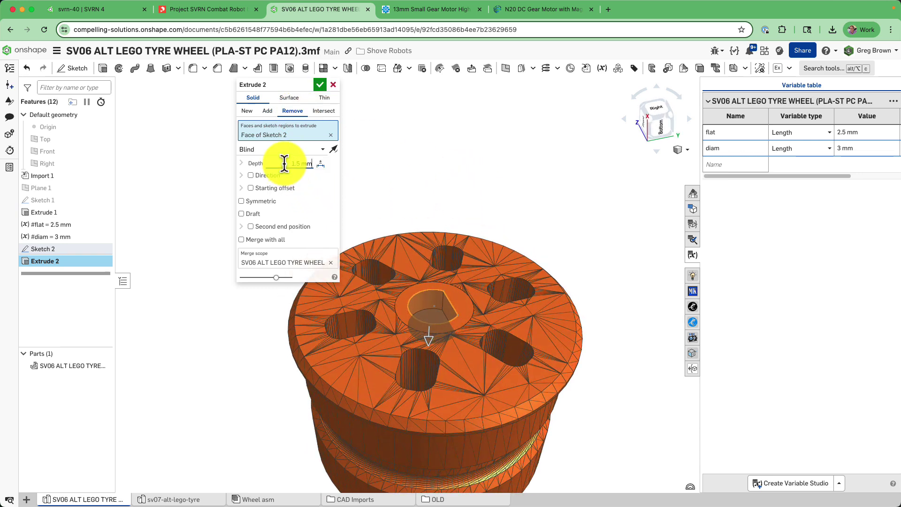
pyautogui.press('BackSpace')
pyautogui.press('BackSpace')
pyautogui.press('BackSpace')
pyautogui.write('7.6')
pyautogui.press('Return')
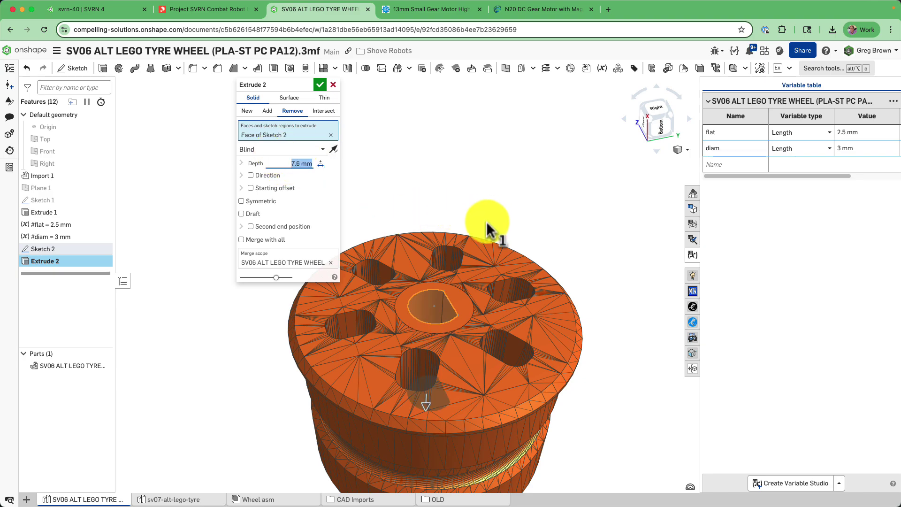
pyautogui.moveTo(486, 221)
pyautogui.mouseDown(button='right')
pyautogui.moveTo(512, 249)
pyautogui.moveTo(474, 209)
pyautogui.mouseUp(button='right')
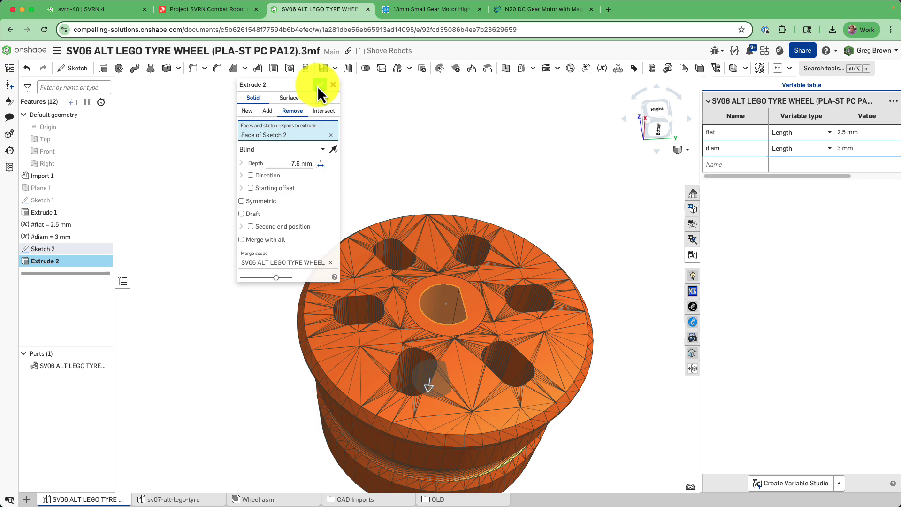
pyautogui.click(320, 85)
pyautogui.moveTo(503, 272); pyautogui.dragTo(464, 317, button='right')
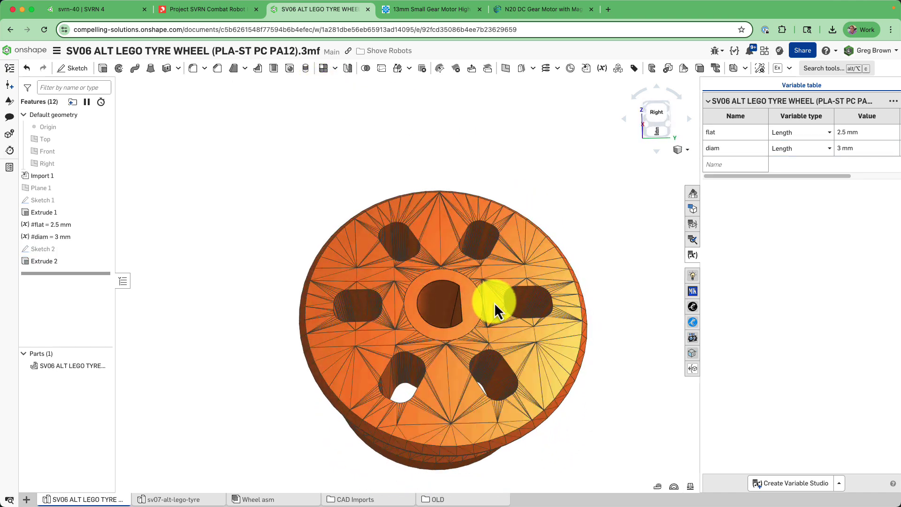
pyautogui.click(462, 317)
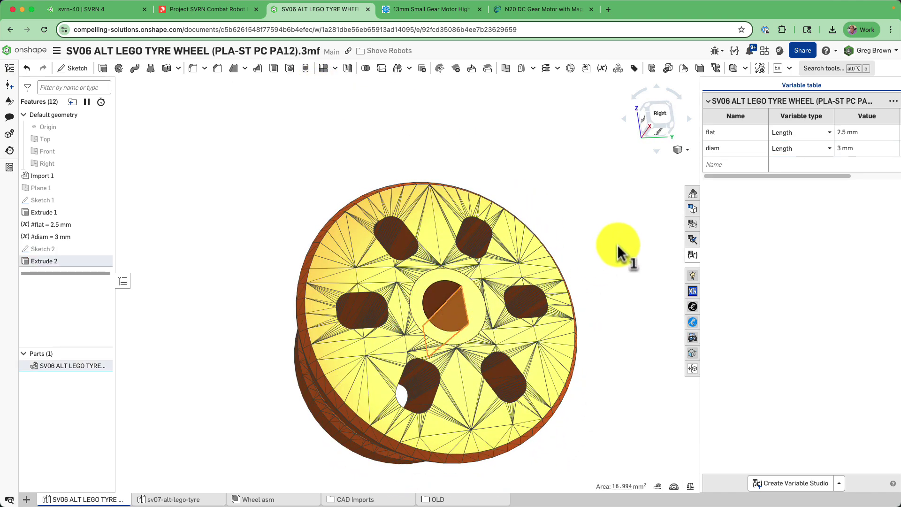
pyautogui.click(618, 245)
pyautogui.click(428, 316)
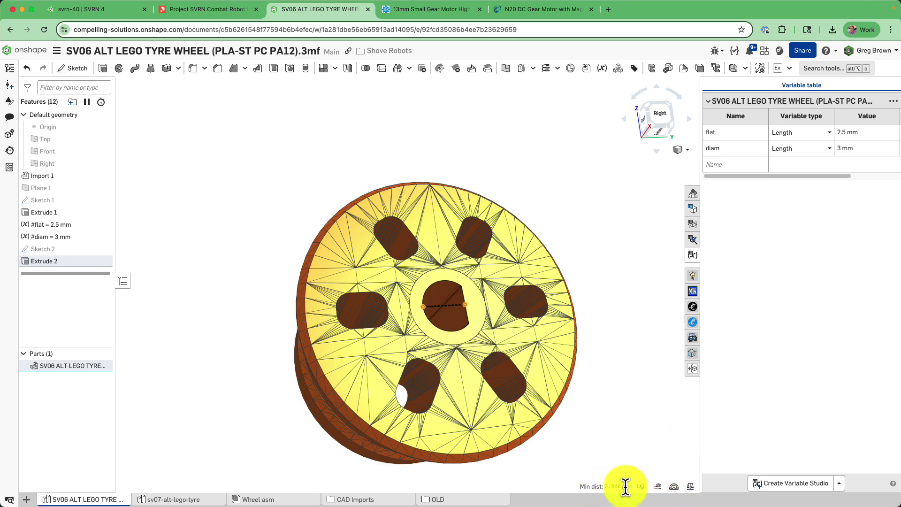
pyautogui.click(632, 411)
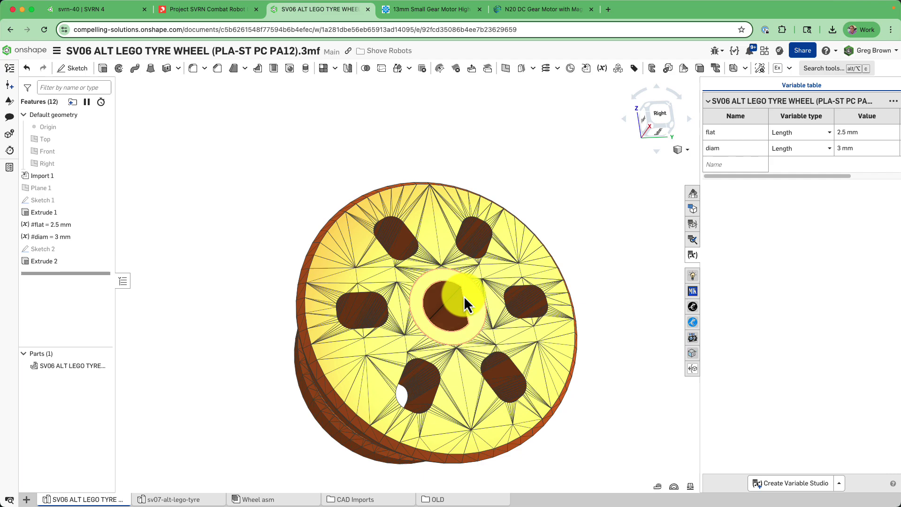
pyautogui.click(445, 288)
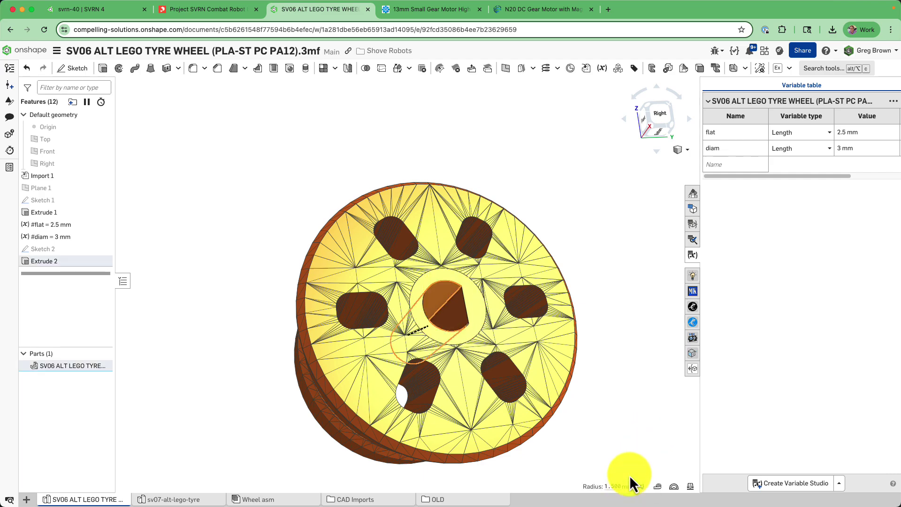
pyautogui.click(430, 310)
pyautogui.moveTo(429, 311); pyautogui.dragTo(592, 299, button='right')
pyautogui.scroll(3, 489, 347)
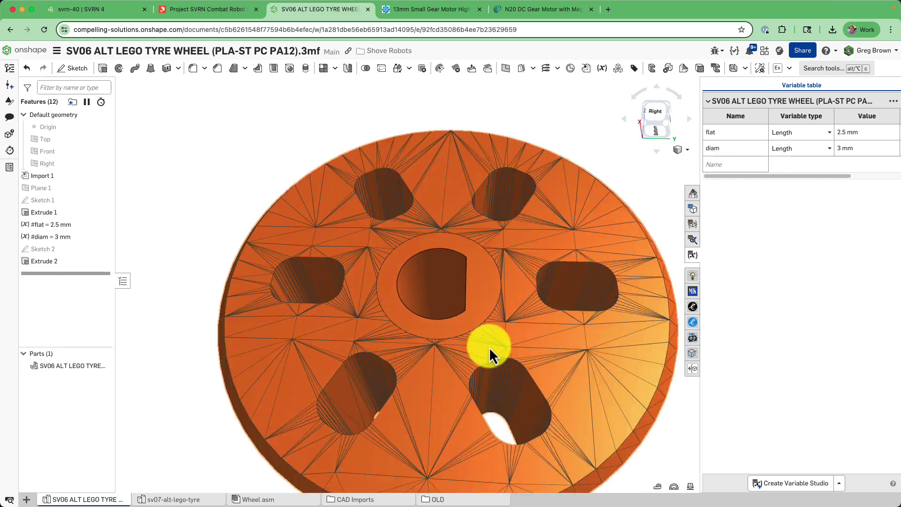
pyautogui.moveTo(489, 347)
pyautogui.mouseDown(button='right')
pyautogui.moveTo(522, 333)
pyautogui.moveTo(501, 337)
pyautogui.moveTo(516, 339)
pyautogui.moveTo(513, 331)
pyautogui.mouseUp(button='right')
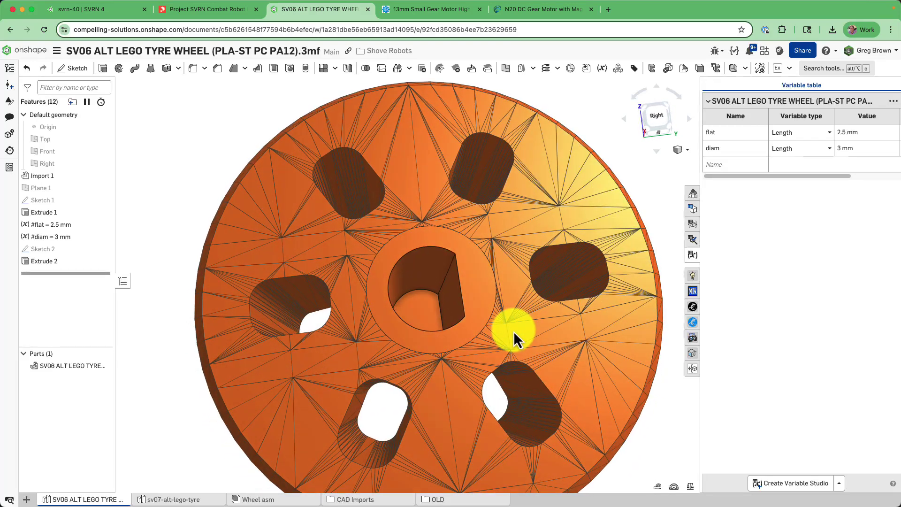
# - Create a new variable named allowance with value 0.1 mm beneath flat and diam
pyautogui.click(734, 167)
pyautogui.write('allowance')
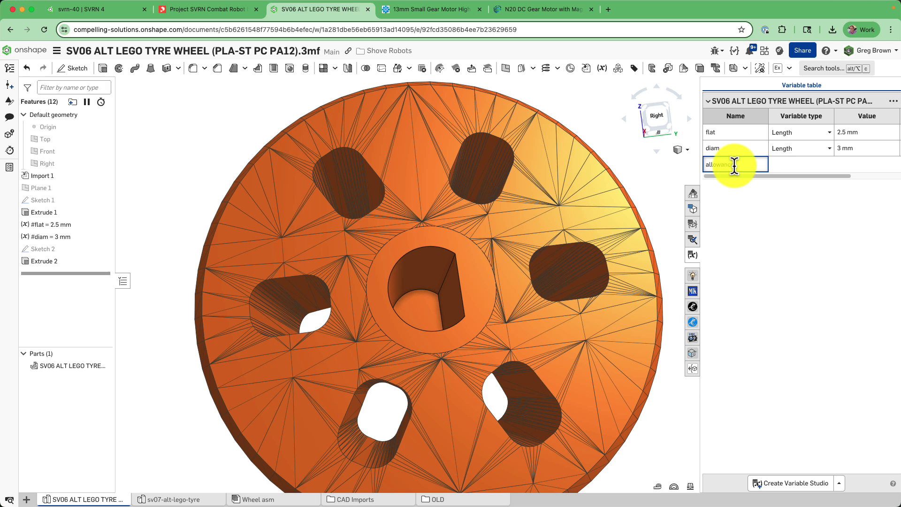
pyautogui.press('Return')
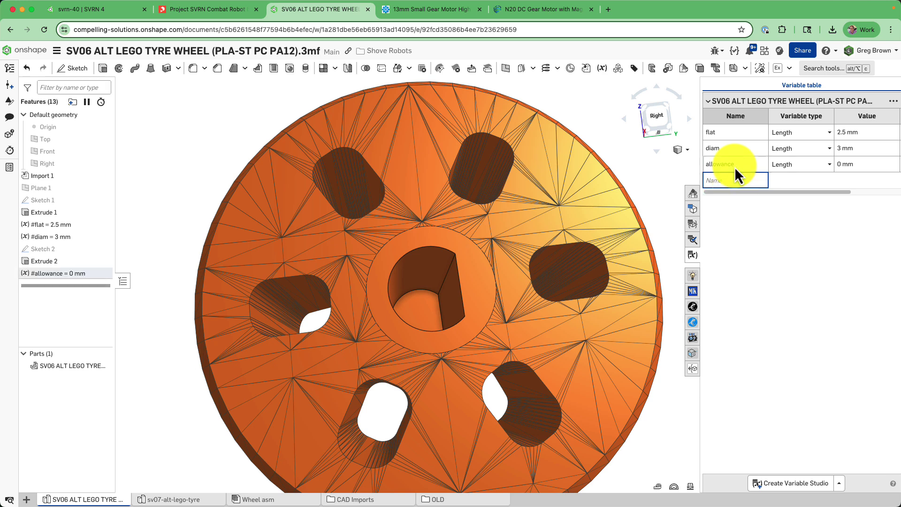
pyautogui.click(855, 166)
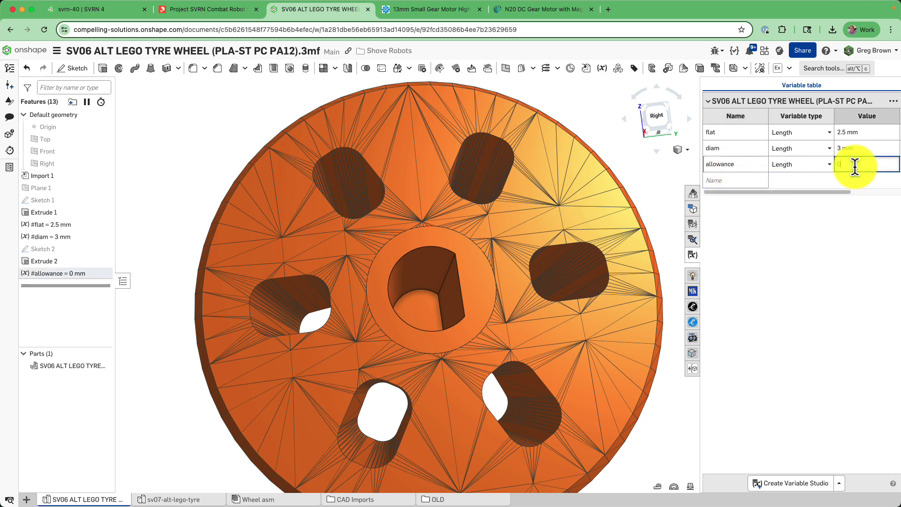
pyautogui.press('Return')
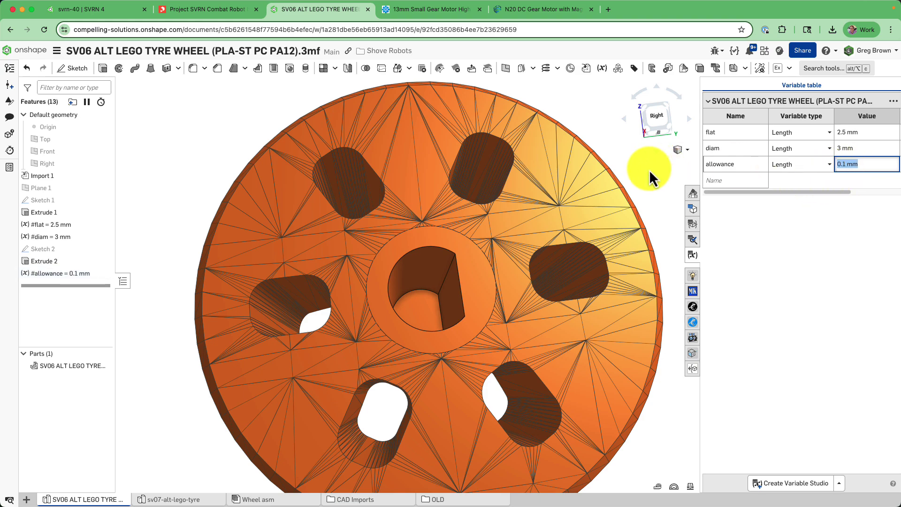
pyautogui.moveTo(649, 170); pyautogui.dragTo(522, 91, button='right')
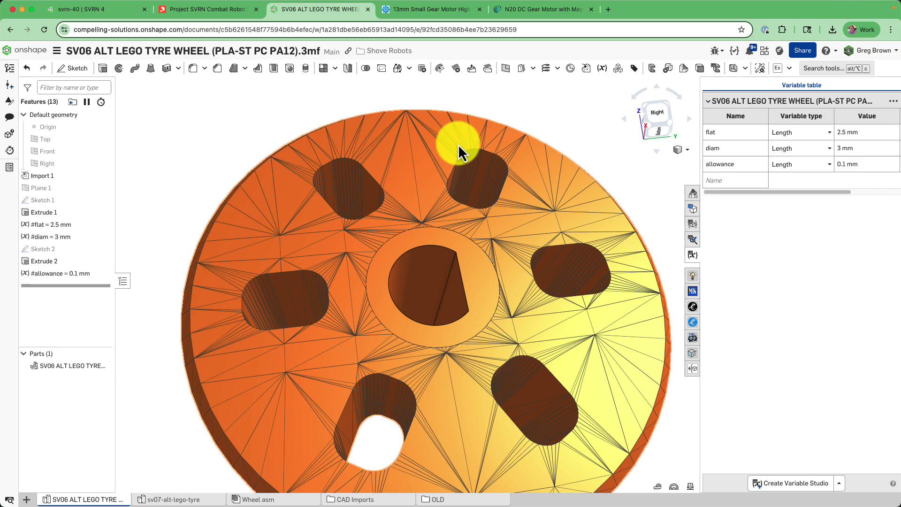
pyautogui.moveTo(451, 187)
pyautogui.mouseDown(button='right')
pyautogui.moveTo(382, 233)
pyautogui.moveTo(476, 247)
pyautogui.moveTo(438, 201)
pyautogui.moveTo(415, 193)
pyautogui.moveTo(421, 155)
pyautogui.moveTo(403, 203)
pyautogui.mouseUp(button='right')
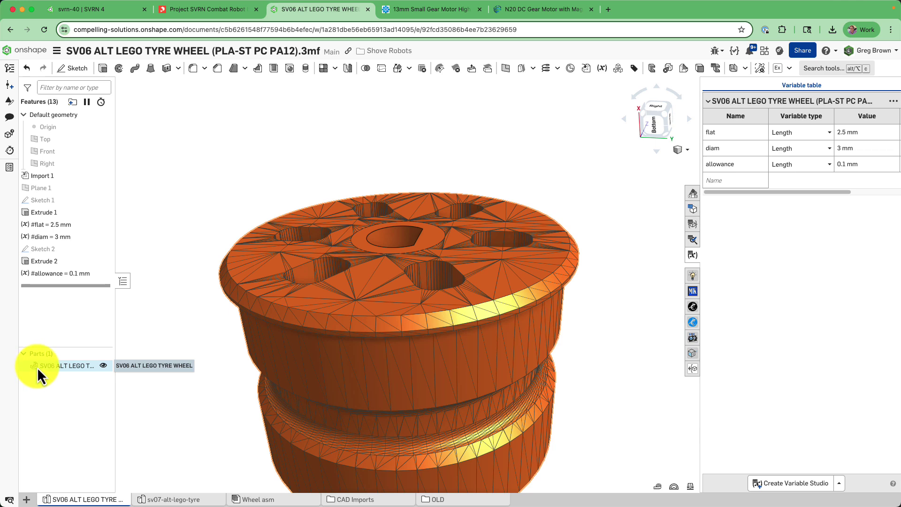
pyautogui.click(390, 242)
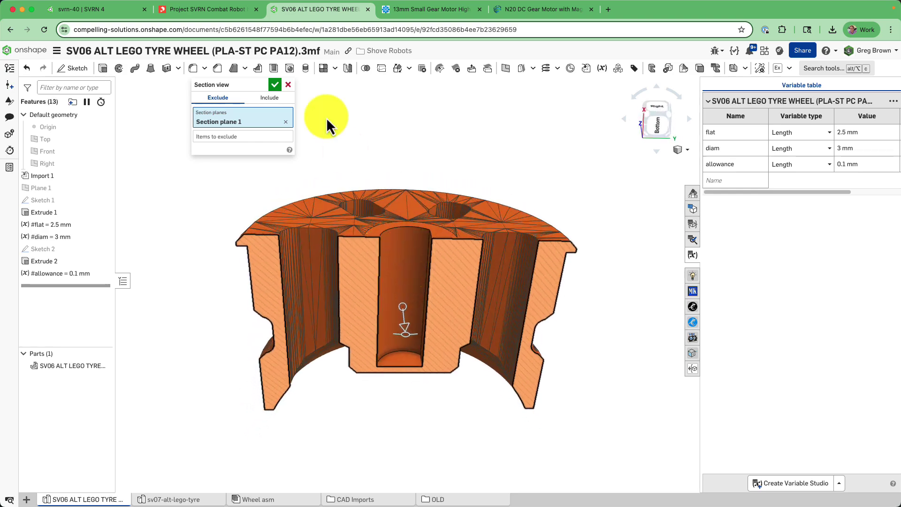
pyautogui.click(275, 84)
pyautogui.moveTo(420, 134)
pyautogui.mouseDown(button='right')
pyautogui.moveTo(425, 144)
pyautogui.moveTo(419, 131)
pyautogui.moveTo(428, 136)
pyautogui.mouseUp(button='right')
pyautogui.click(307, 281)
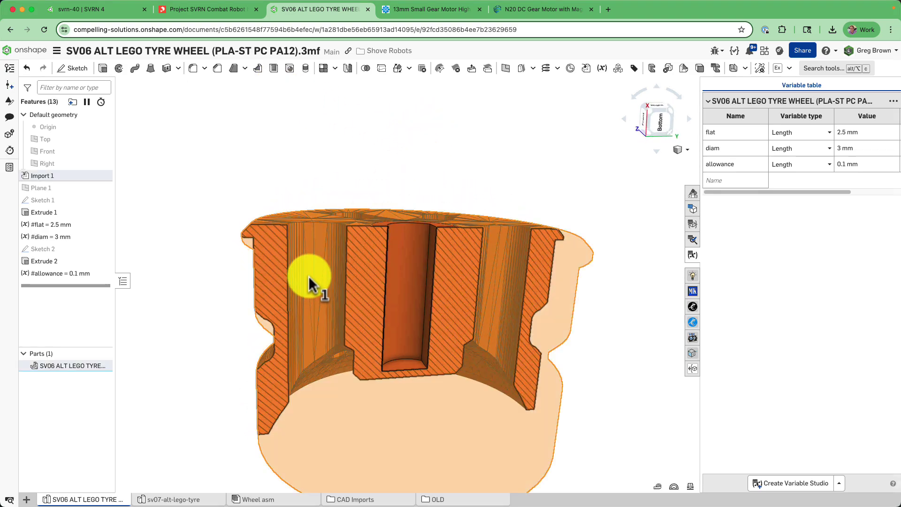
pyautogui.moveTo(283, 281)
pyautogui.mouseDown(button='right')
pyautogui.moveTo(322, 302)
pyautogui.moveTo(305, 289)
pyautogui.mouseUp(button='right')
pyautogui.scroll(3, 327, 284)
pyautogui.press('f')
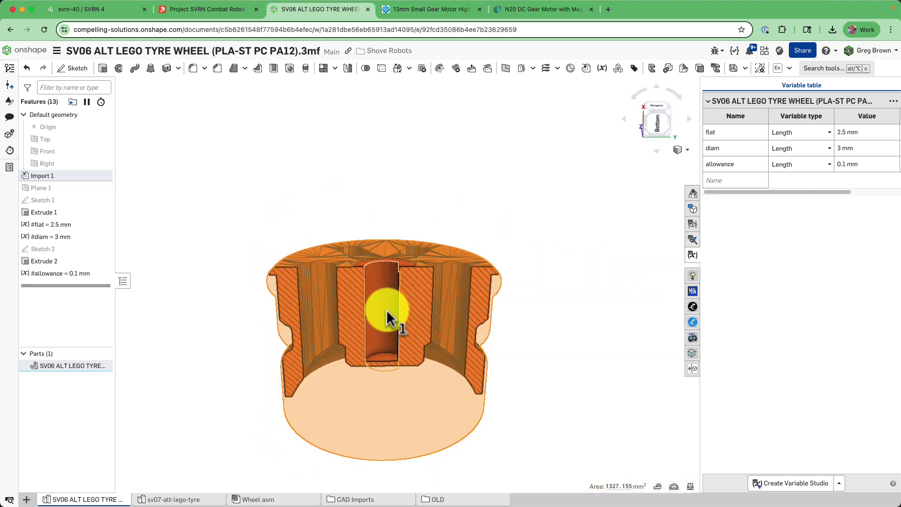
pyautogui.click(543, 192)
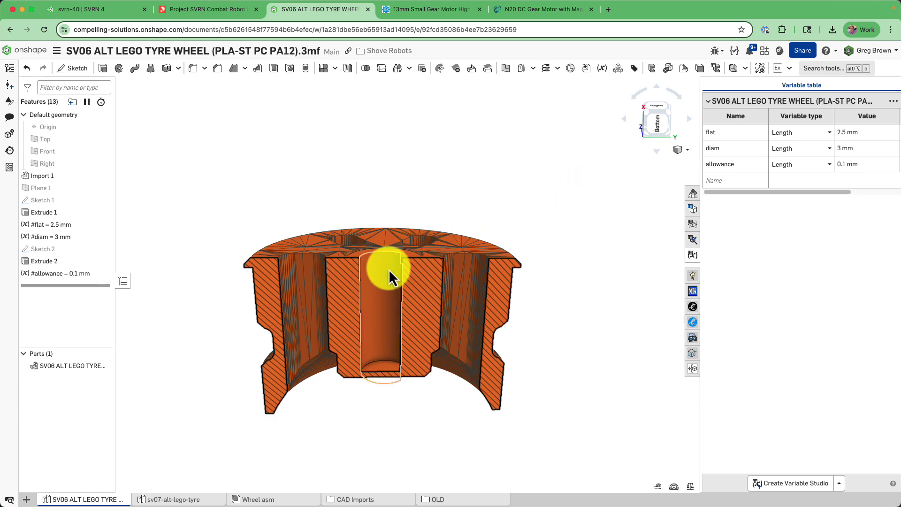
pyautogui.click(376, 278)
pyautogui.moveTo(377, 279); pyautogui.dragTo(445, 215, button='right')
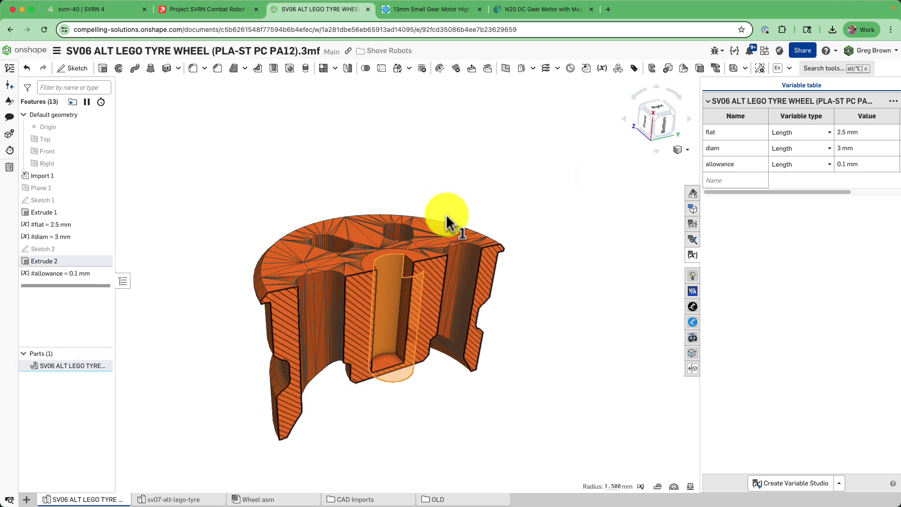
pyautogui.click(413, 267)
pyautogui.click(568, 204)
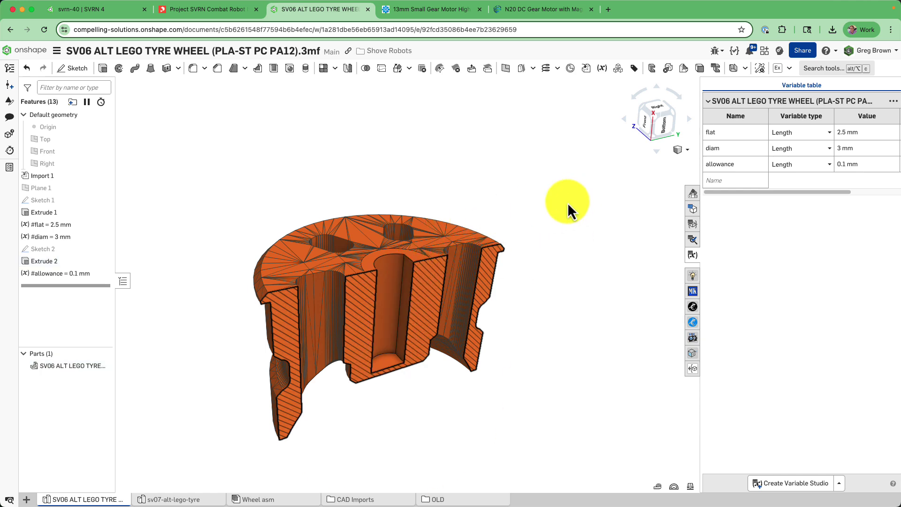
pyautogui.click(388, 362)
pyautogui.moveTo(546, 329); pyautogui.dragTo(553, 288, button='right')
pyautogui.click(556, 294)
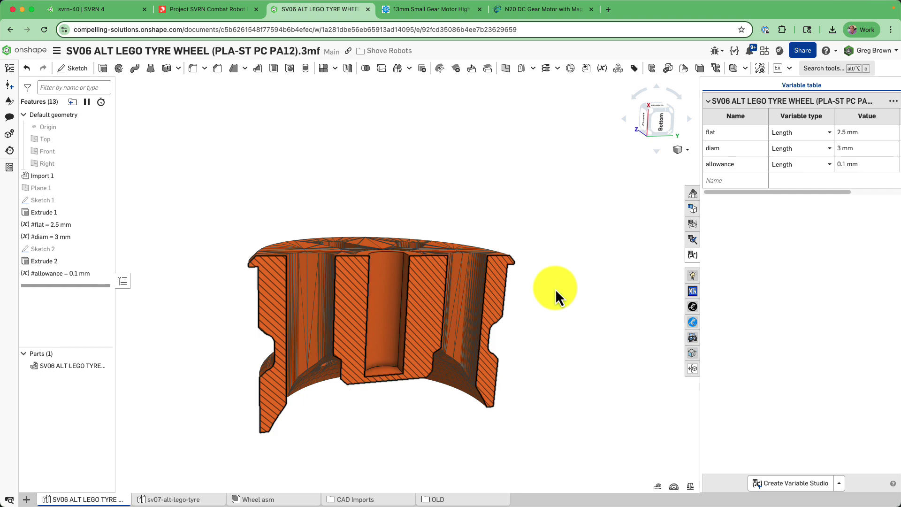
pyautogui.moveTo(436, 174)
pyautogui.mouseDown(button='right')
pyautogui.moveTo(501, 218)
pyautogui.moveTo(510, 215)
pyautogui.moveTo(484, 149)
pyautogui.moveTo(514, 130)
pyautogui.moveTo(445, 156)
pyautogui.moveTo(451, 126)
pyautogui.moveTo(456, 167)
pyautogui.moveTo(442, 152)
pyautogui.mouseUp(button='right')
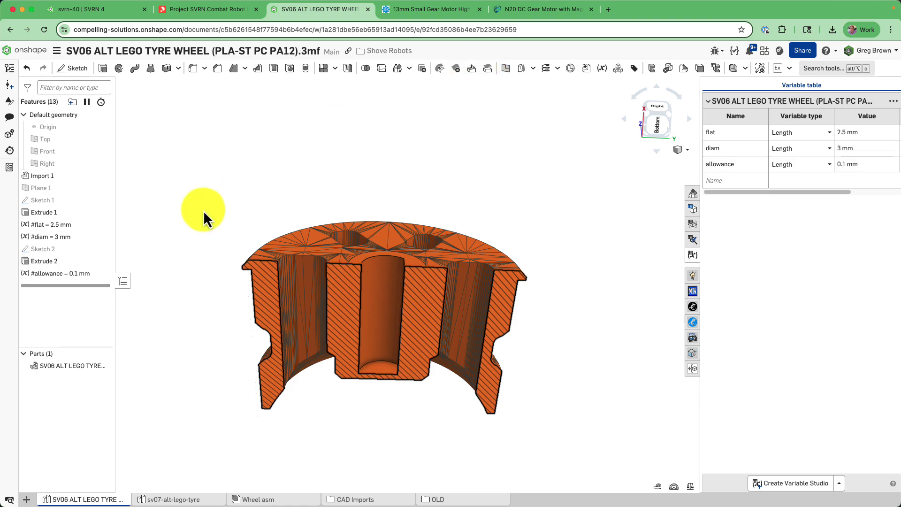
# - Move face the two selected D-hole faces by #allowance in the opposite direction and commit Move face 1
pyautogui.moveTo(204, 210)
pyautogui.mouseDown(button='right')
pyautogui.moveTo(371, 209)
pyautogui.moveTo(441, 196)
pyautogui.moveTo(363, 235)
pyautogui.moveTo(426, 268)
pyautogui.moveTo(496, 97)
pyautogui.mouseUp(button='right')
pyautogui.scroll(3, 363, 233)
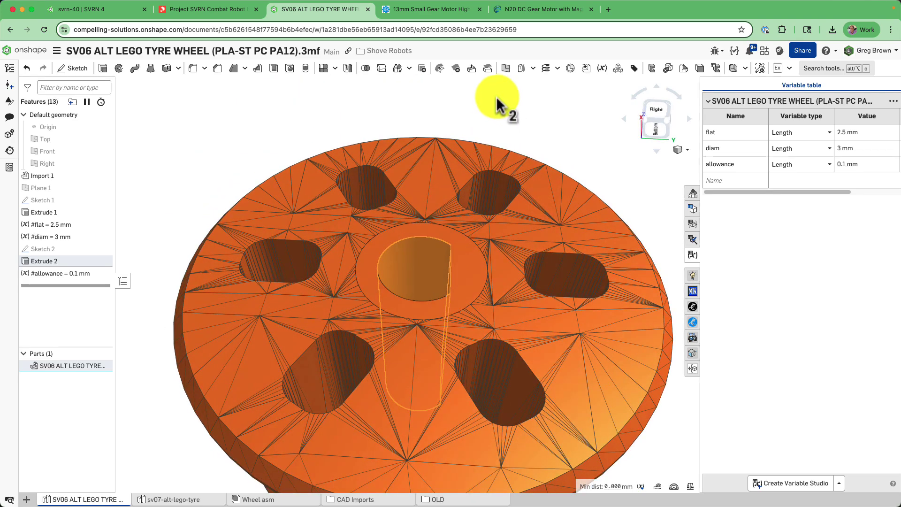
pyautogui.click(471, 69)
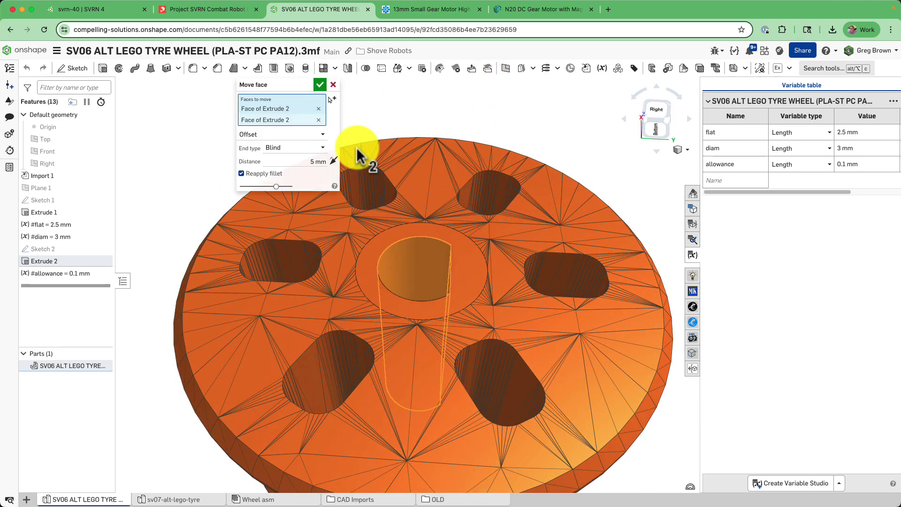
pyautogui.write('#')
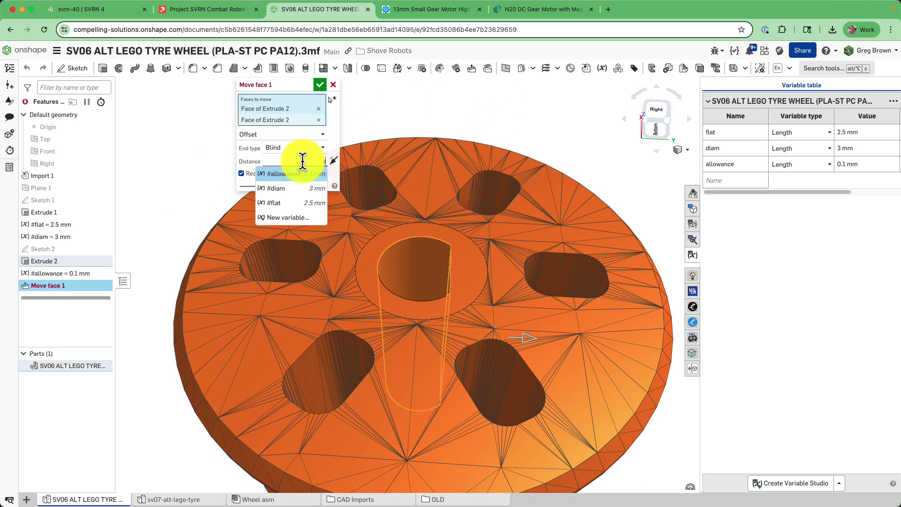
pyautogui.click(304, 175)
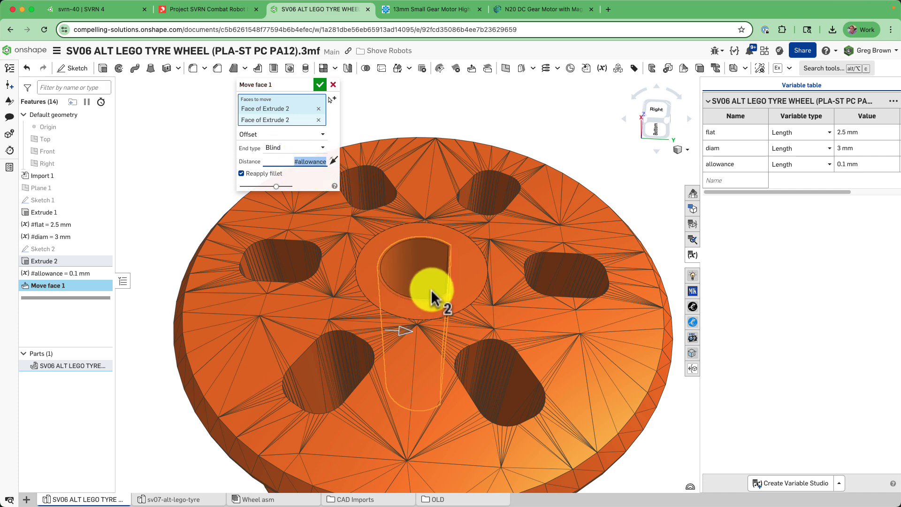
pyautogui.scroll(2, 430, 288)
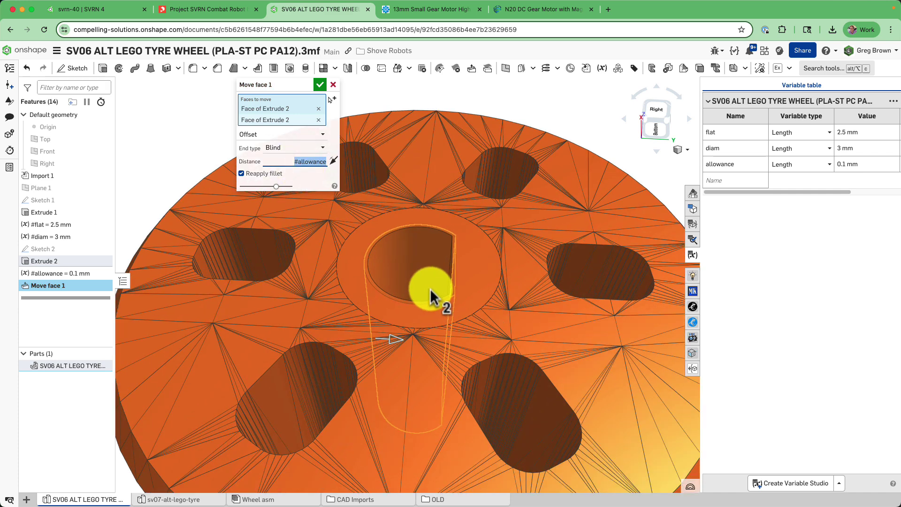
pyautogui.press('Return')
pyautogui.click(332, 163)
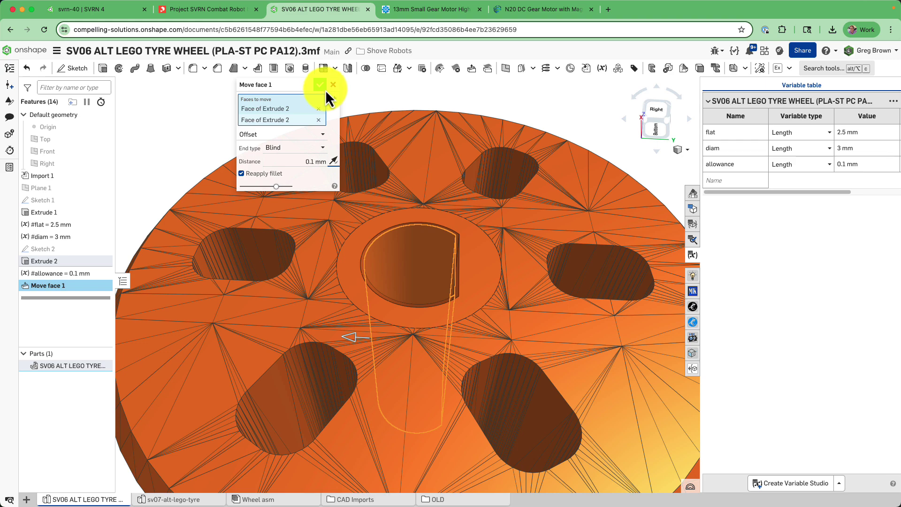
pyautogui.click(320, 86)
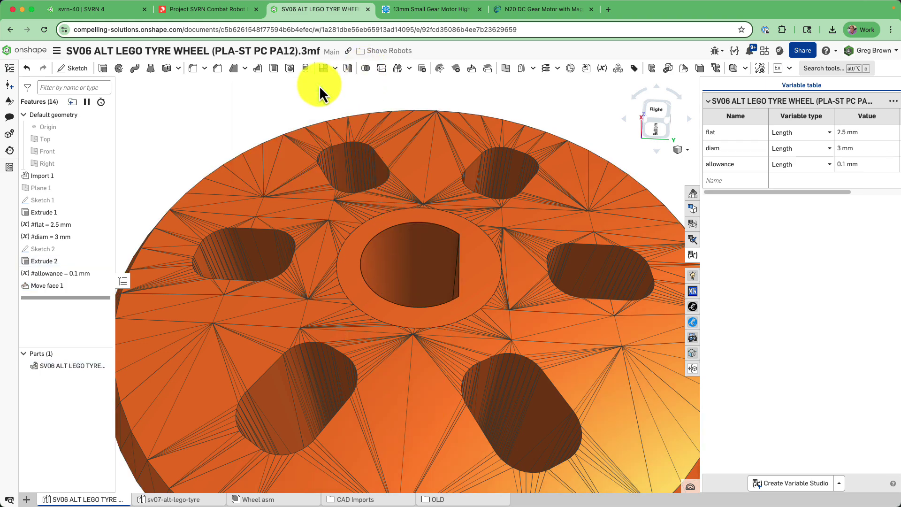
# - Step the allowance value up and down to preview hole sizes, then settle on 0.15 mm
pyautogui.hotkey('shift', '4')
pyautogui.moveTo(472, 253); pyautogui.dragTo(434, 245, button='right')
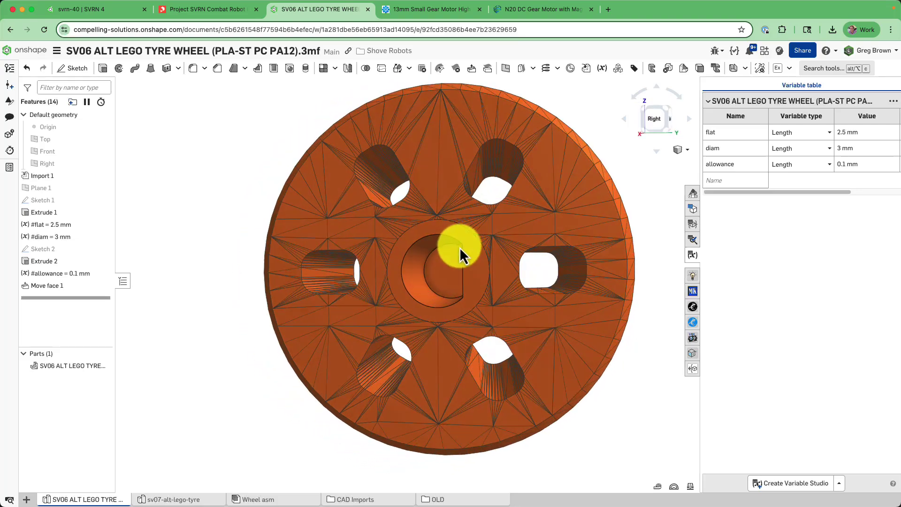
pyautogui.scroll(5, 433, 238)
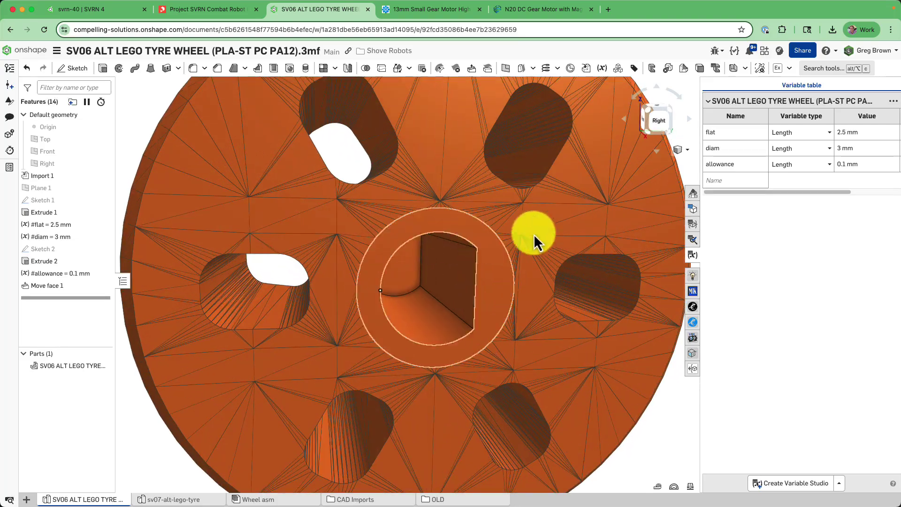
pyautogui.click(857, 163)
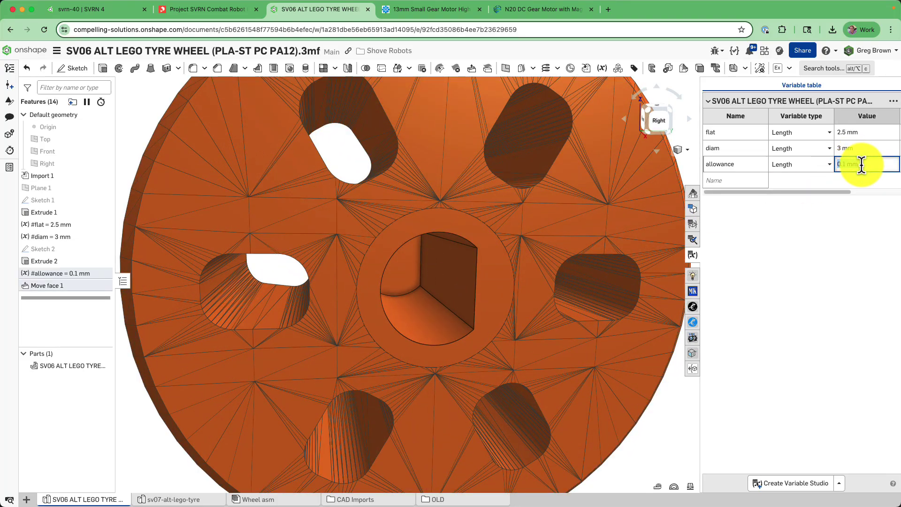
pyautogui.press('Up')
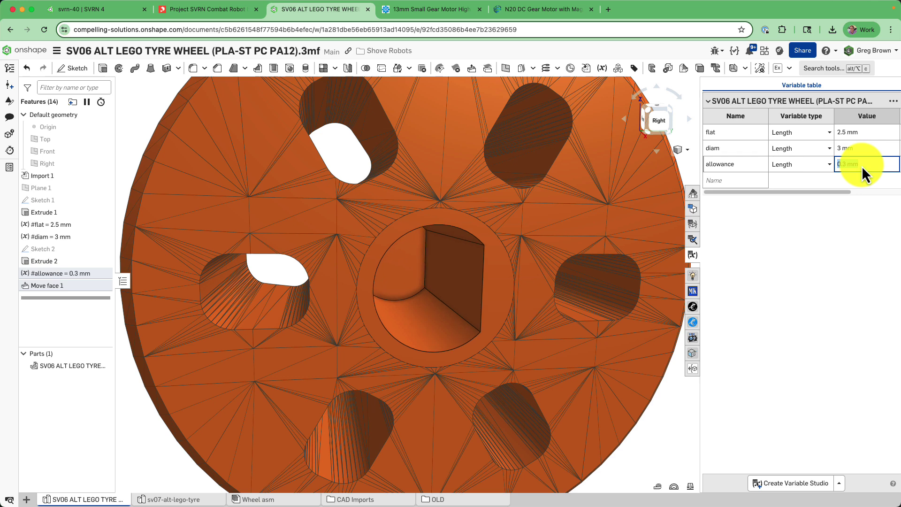
pyautogui.press('Down')
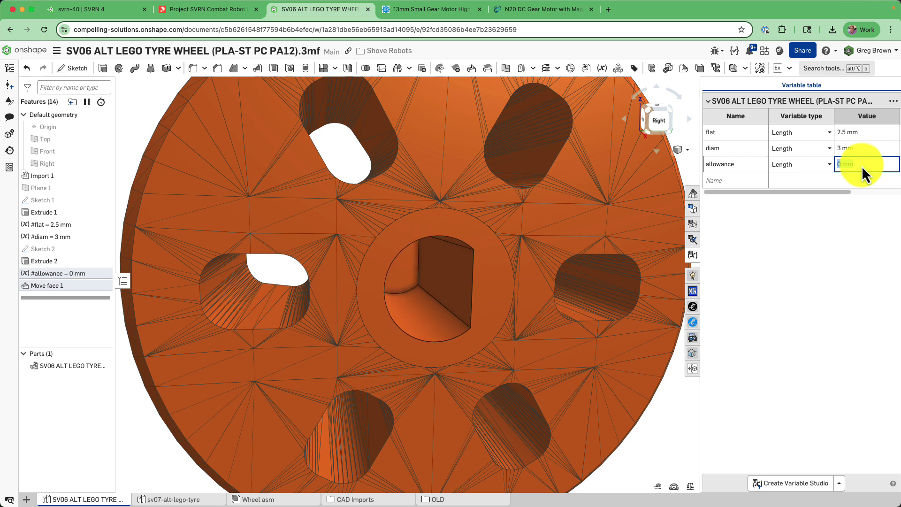
pyautogui.press('Up')
pyautogui.press('Up')
pyautogui.press('Up')
pyautogui.press('Up')
pyautogui.press('Up')
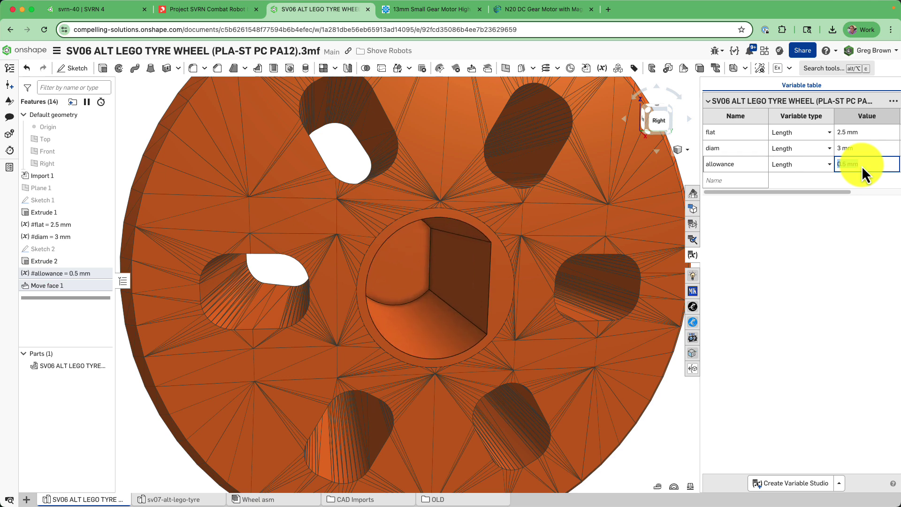
pyautogui.press('Up')
pyautogui.press('Down')
pyautogui.press('Down')
pyautogui.press('Down')
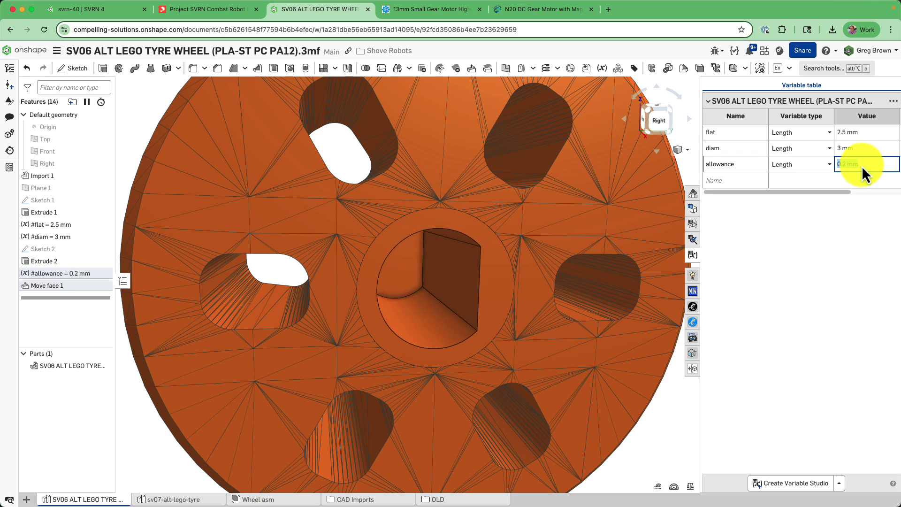
pyautogui.write('0.15')
pyautogui.press('Return')
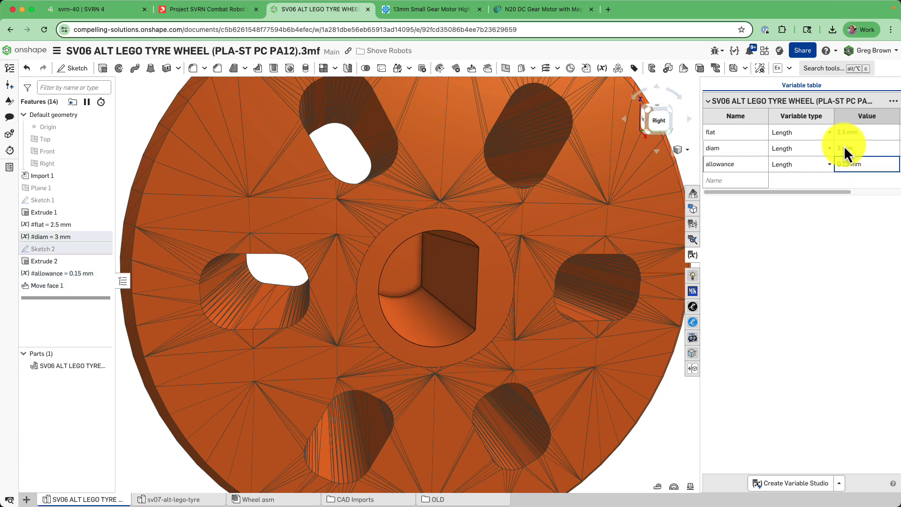
pyautogui.moveTo(584, 280)
pyautogui.mouseDown(button='right')
pyautogui.moveTo(572, 255)
pyautogui.moveTo(570, 269)
pyautogui.moveTo(587, 279)
pyautogui.moveTo(575, 282)
pyautogui.moveTo(584, 286)
pyautogui.moveTo(469, 282)
pyautogui.moveTo(465, 258)
pyautogui.moveTo(465, 266)
pyautogui.mouseUp(button='right')
pyautogui.scroll(-3, 426, 258)
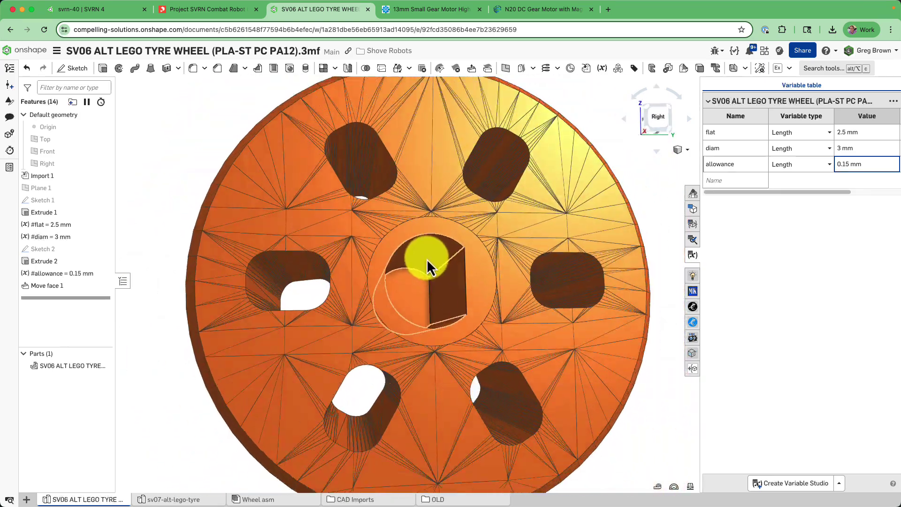
pyautogui.scroll(-3, 430, 259)
pyautogui.moveTo(623, 244)
pyautogui.mouseDown(button='right')
pyautogui.moveTo(479, 261)
pyautogui.moveTo(523, 276)
pyautogui.moveTo(547, 272)
pyautogui.moveTo(468, 262)
pyautogui.moveTo(453, 235)
pyautogui.moveTo(468, 278)
pyautogui.mouseUp(button='right')
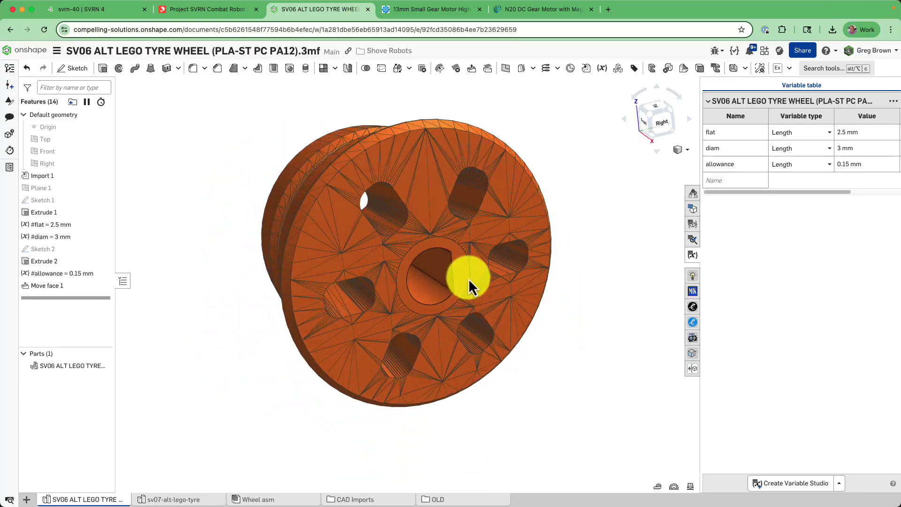
pyautogui.scroll(3, 425, 255)
pyautogui.scroll(2, 425, 254)
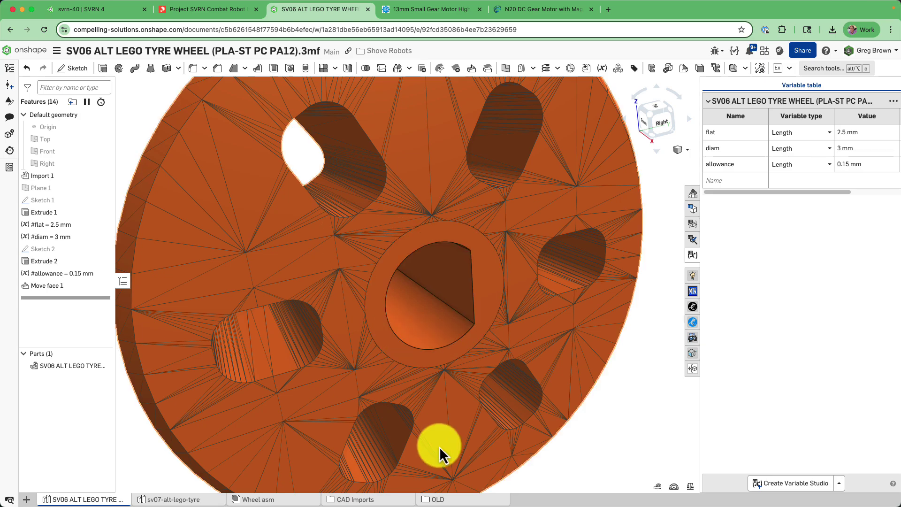
pyautogui.moveTo(425, 300)
pyautogui.mouseDown(button='right')
pyautogui.moveTo(405, 285)
pyautogui.moveTo(414, 313)
pyautogui.moveTo(393, 311)
pyautogui.moveTo(421, 306)
pyautogui.moveTo(500, 360)
pyautogui.mouseUp(button='right')
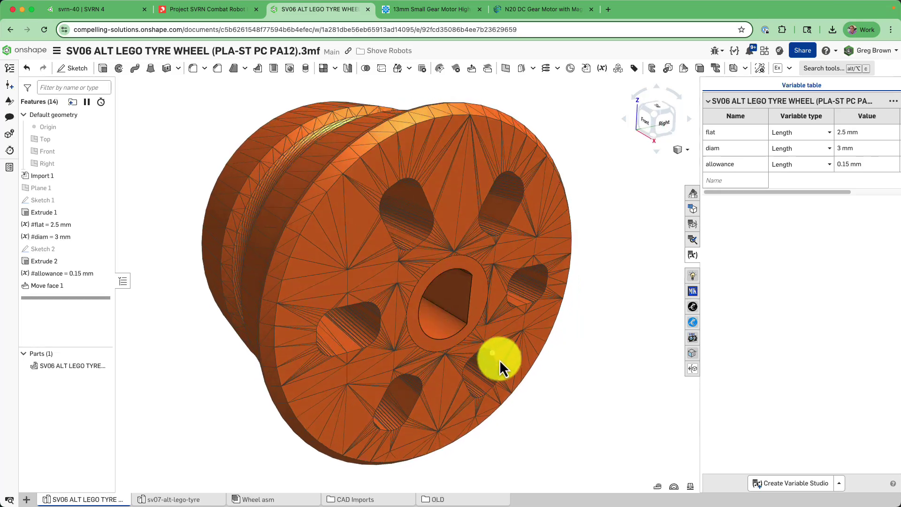